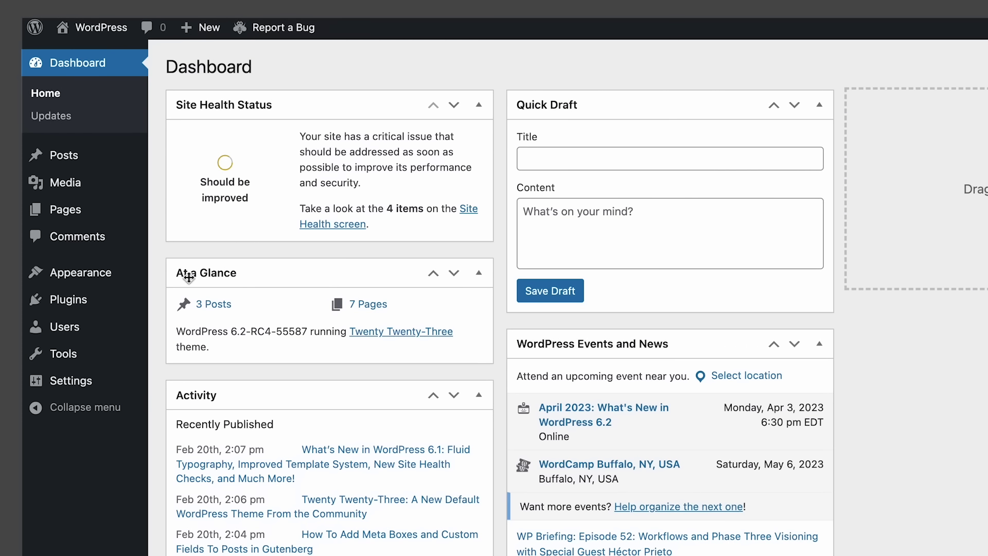
Step: Open the Site Editor and browse its Templates list
mouse_move(96, 279)
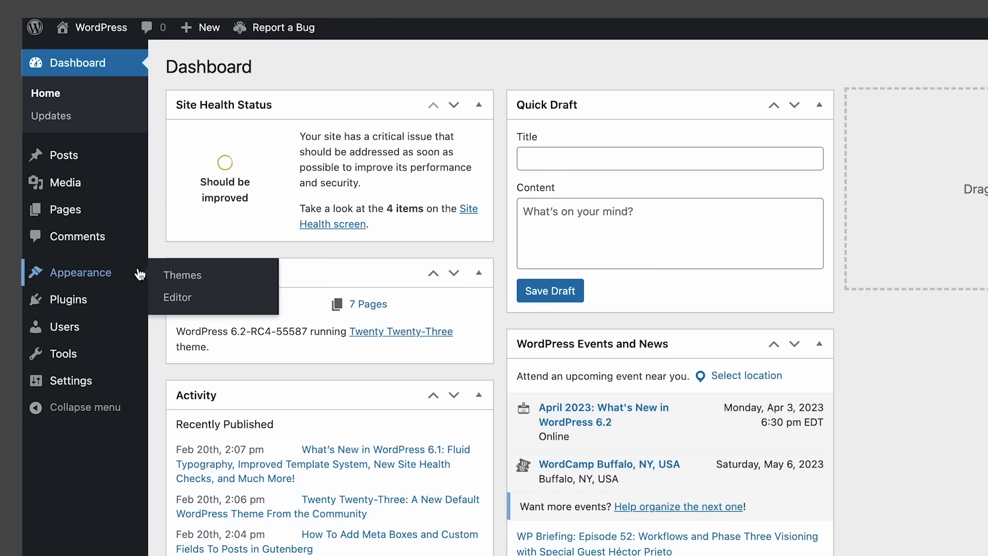
left_click(177, 299)
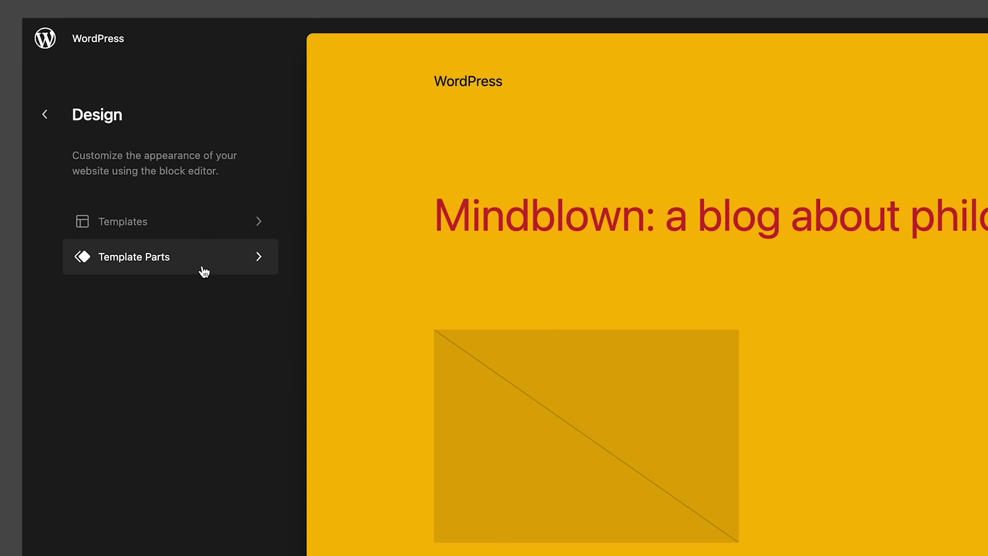
left_click(151, 222)
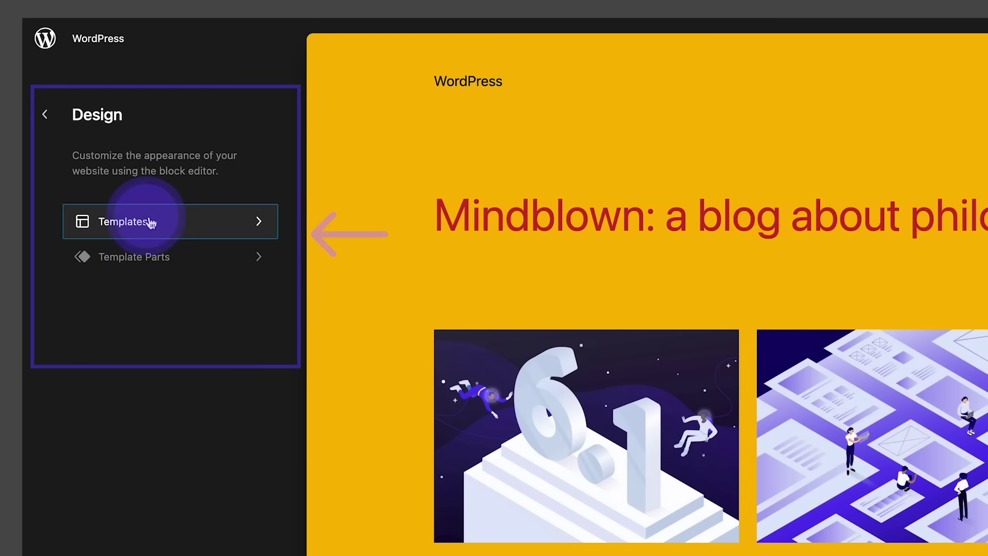
left_click(50, 124)
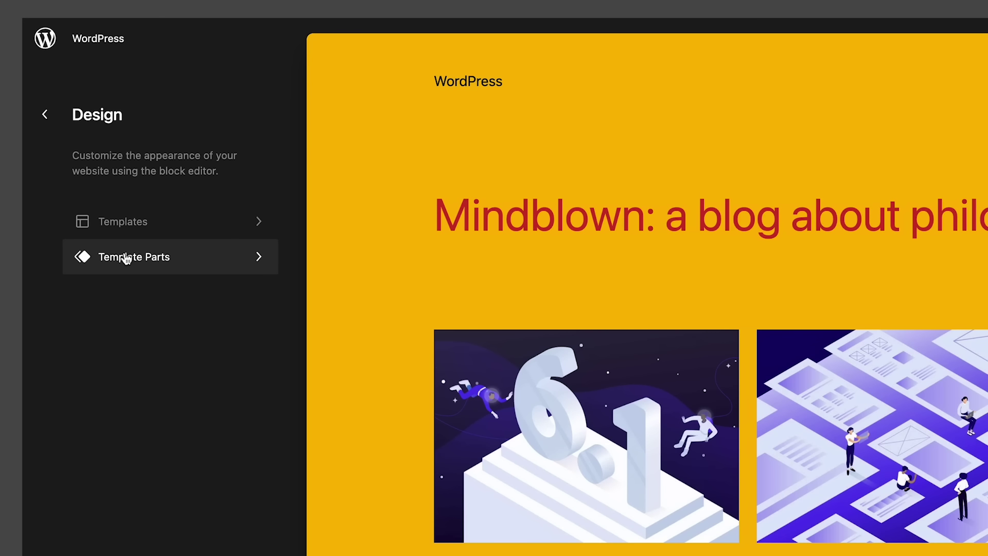
Step: Under Template Parts, start a new template part named 'Cool e'
left_click(126, 257)
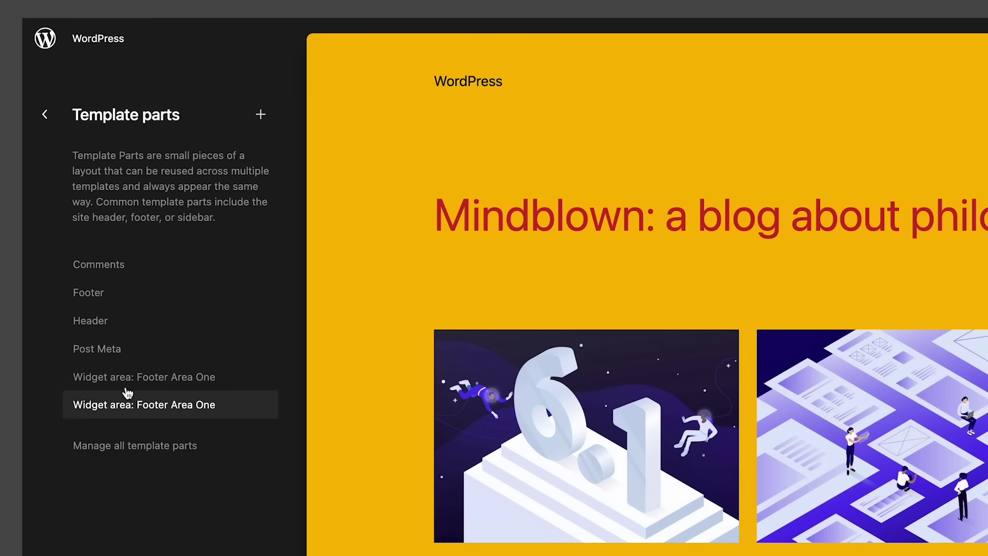
left_click(261, 117)
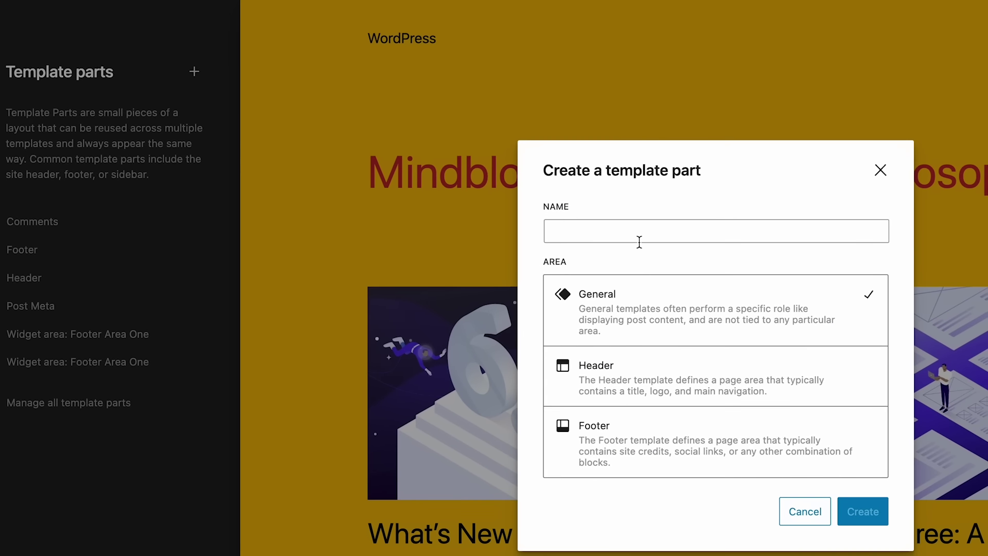
left_click(639, 242)
type("Cool e")
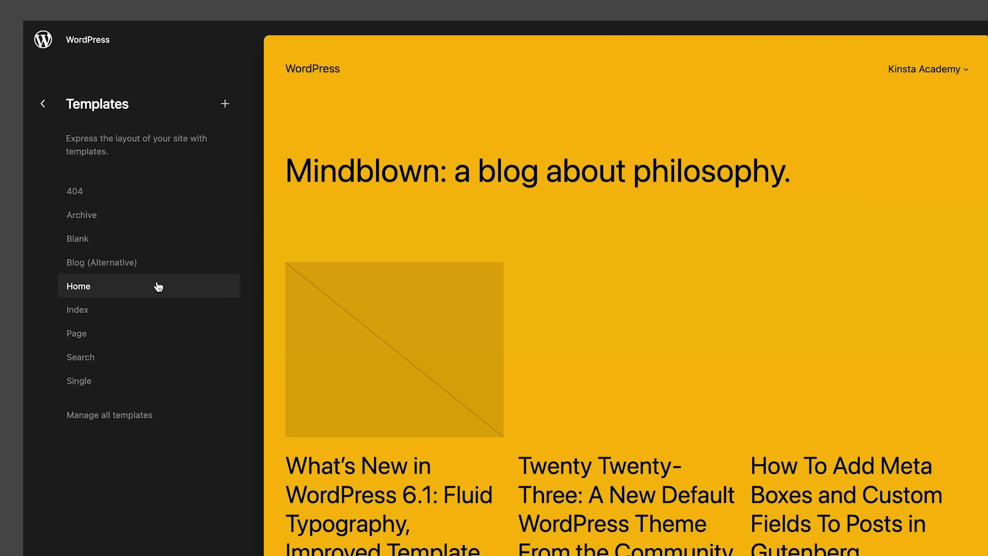
Step: Edit the Home template's Get In Touch button to a red background with white text and save
left_click(158, 286)
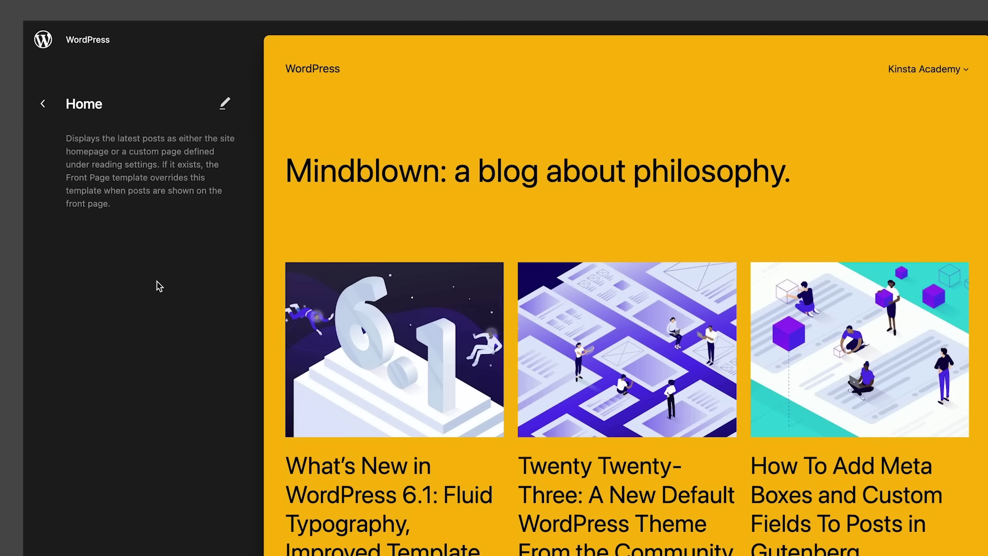
left_click(225, 105)
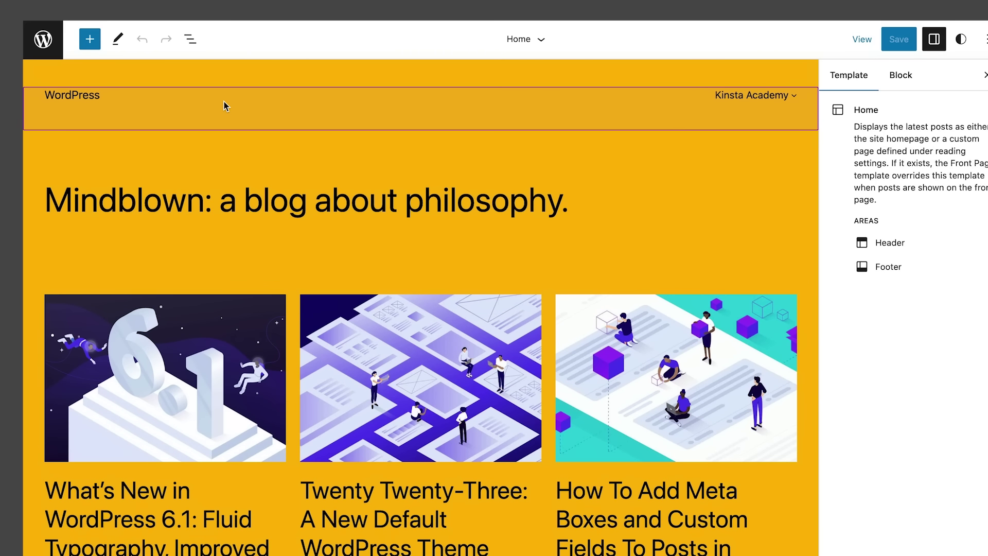
scroll(309, 439, "down", 10)
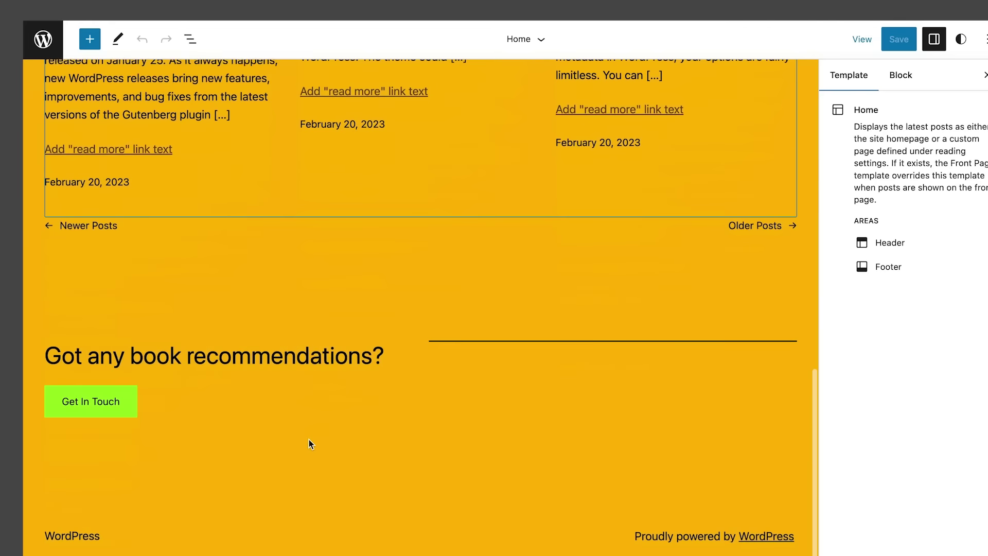
left_click(123, 401)
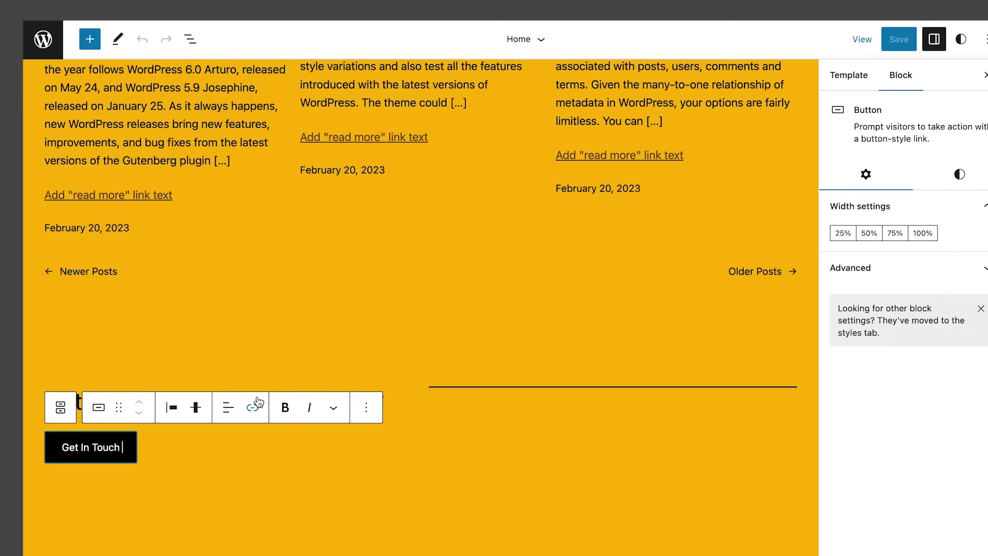
left_click(899, 39)
left_click(901, 43)
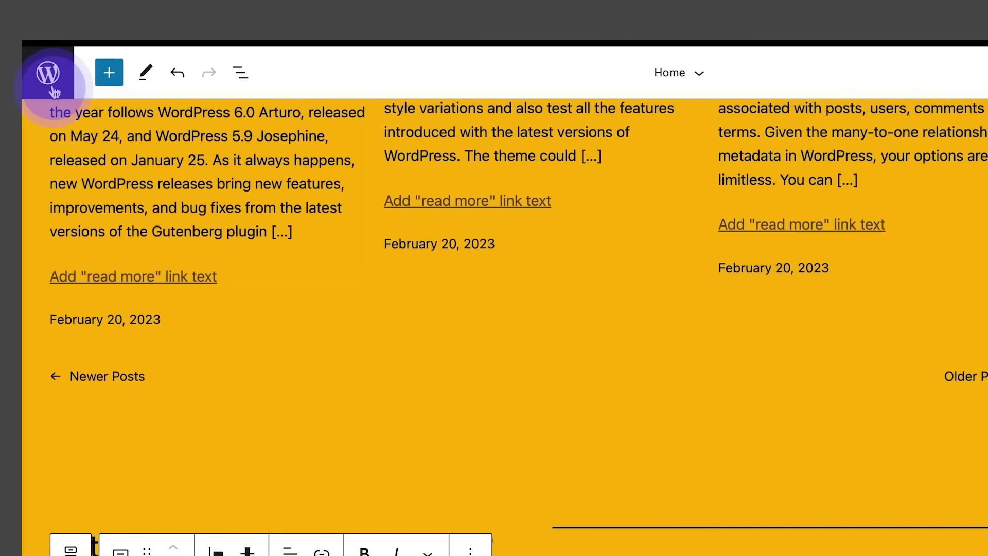
left_click(49, 77)
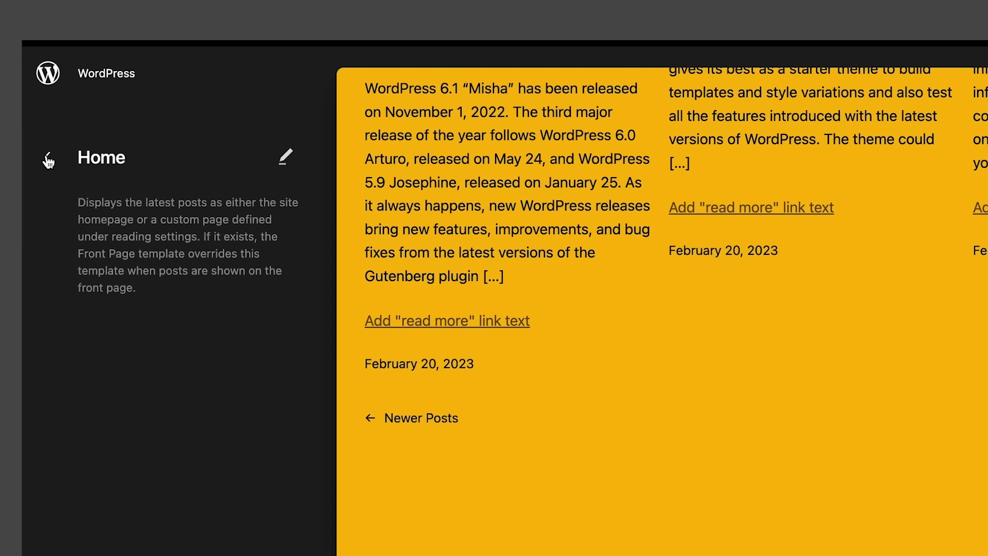
Step: Open Manage all templates and bring up the Customized Home template's actions menu
left_click(48, 157)
left_click(48, 158)
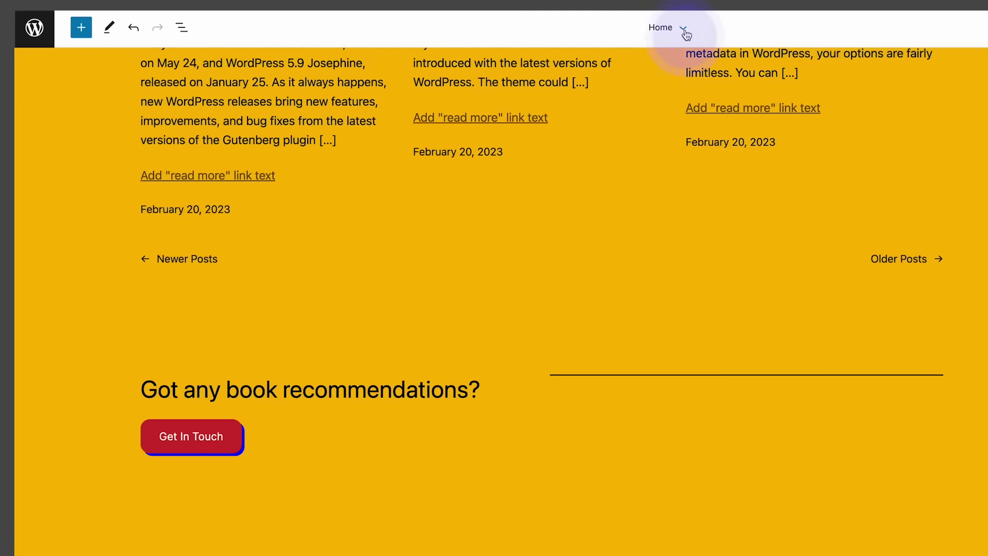
left_click(684, 31)
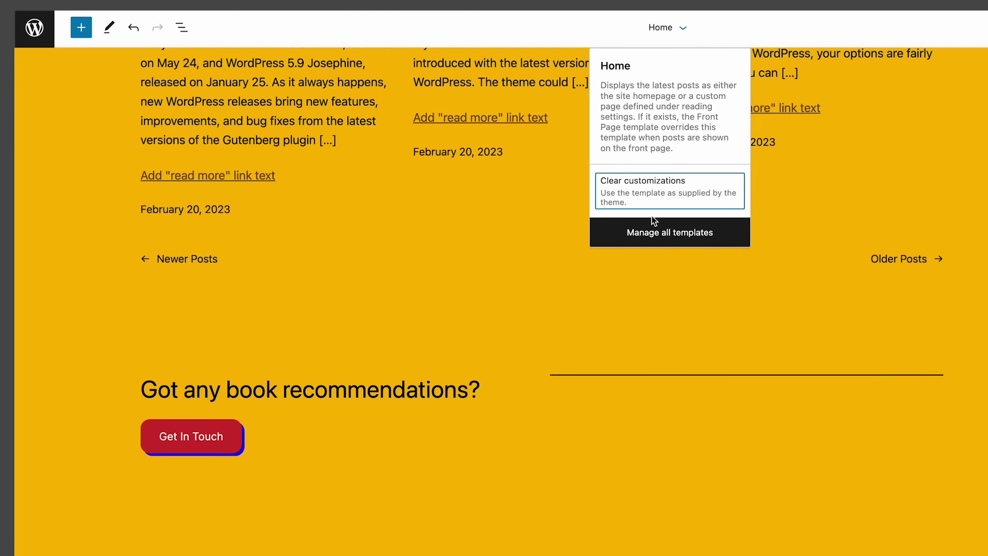
left_click(651, 232)
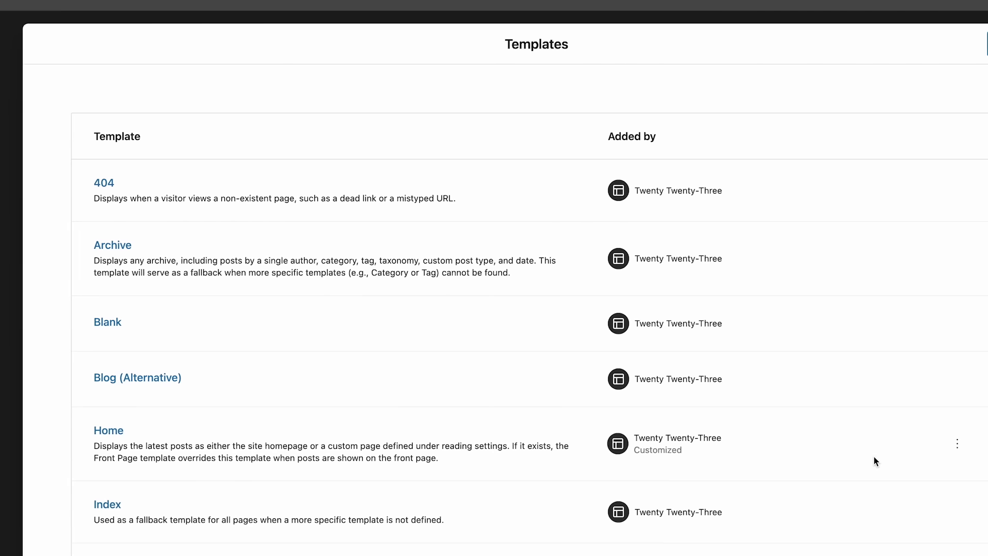
left_click(957, 444)
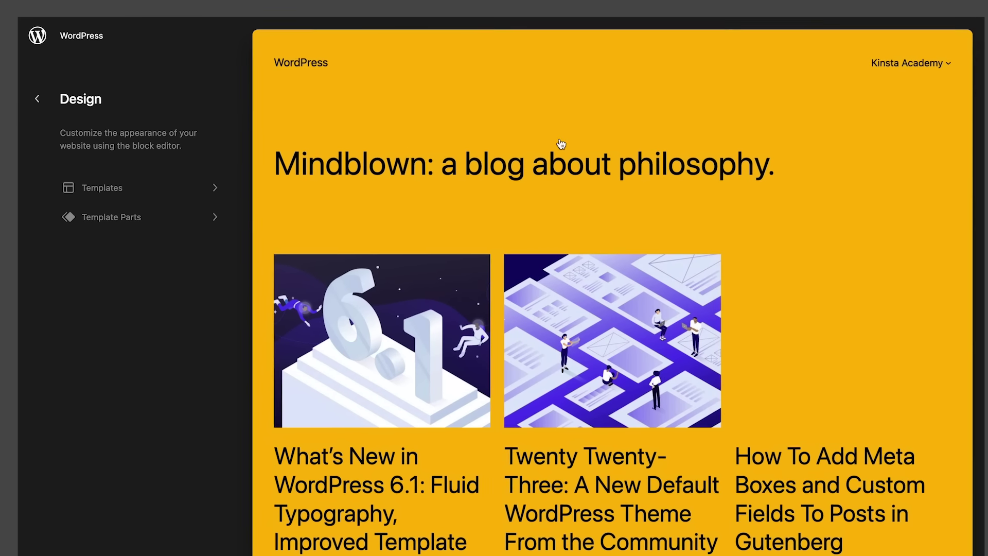
left_click(837, 221)
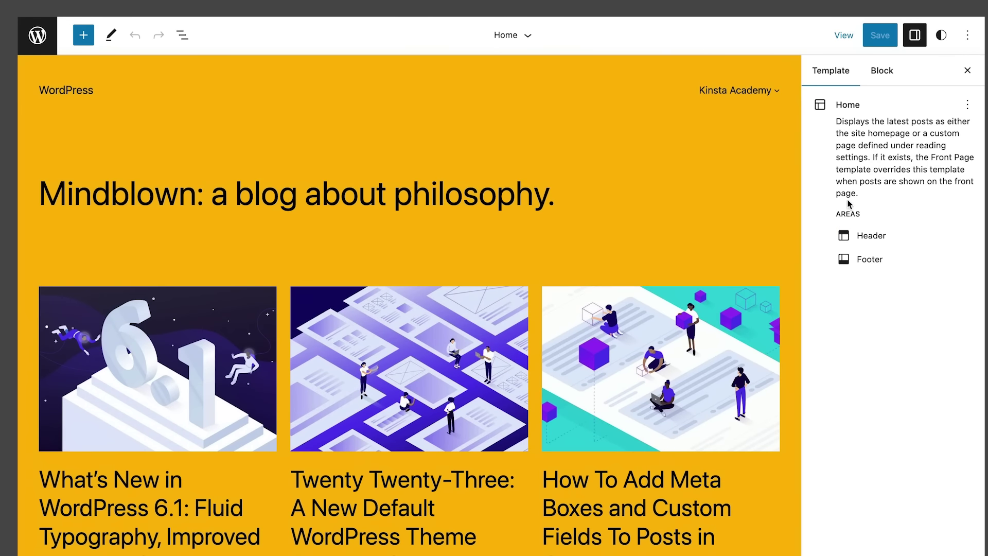
Step: In the Style Book, make the heading text colour Vivid red and save
left_click(945, 44)
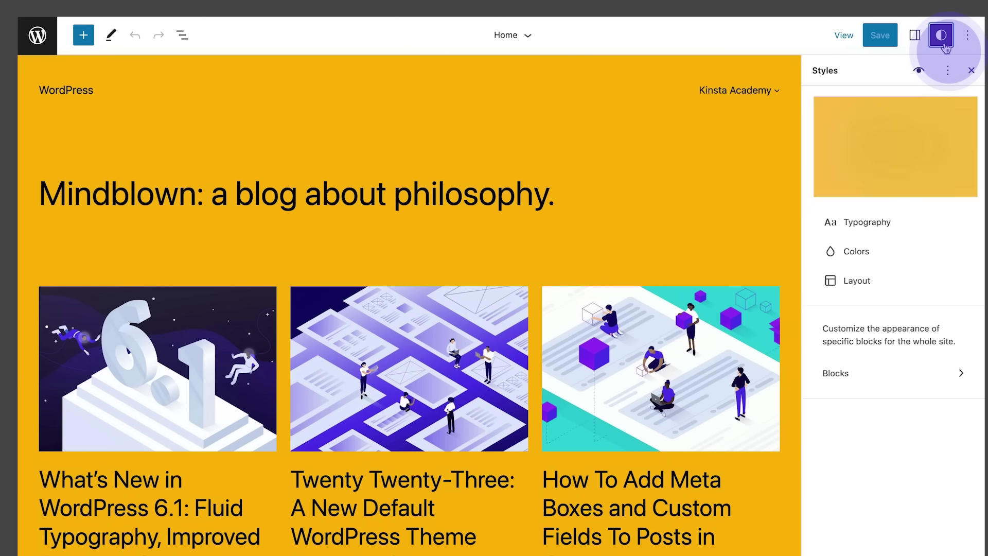
left_click(919, 70)
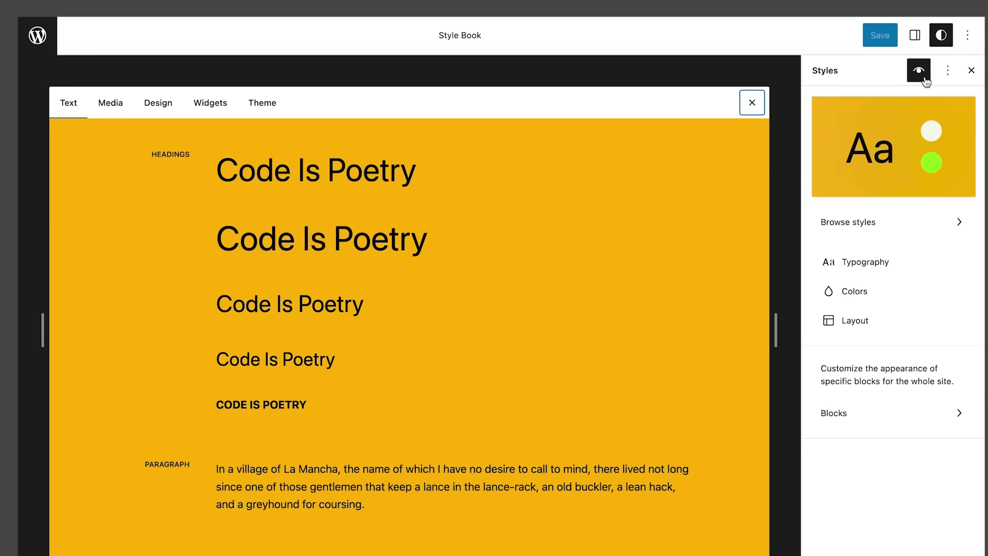
left_click(571, 278)
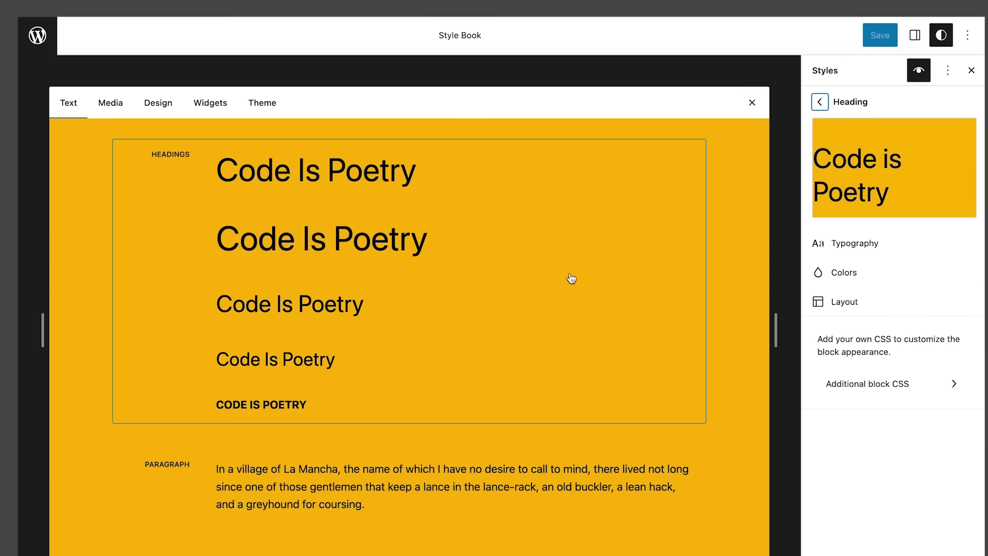
left_click(877, 281)
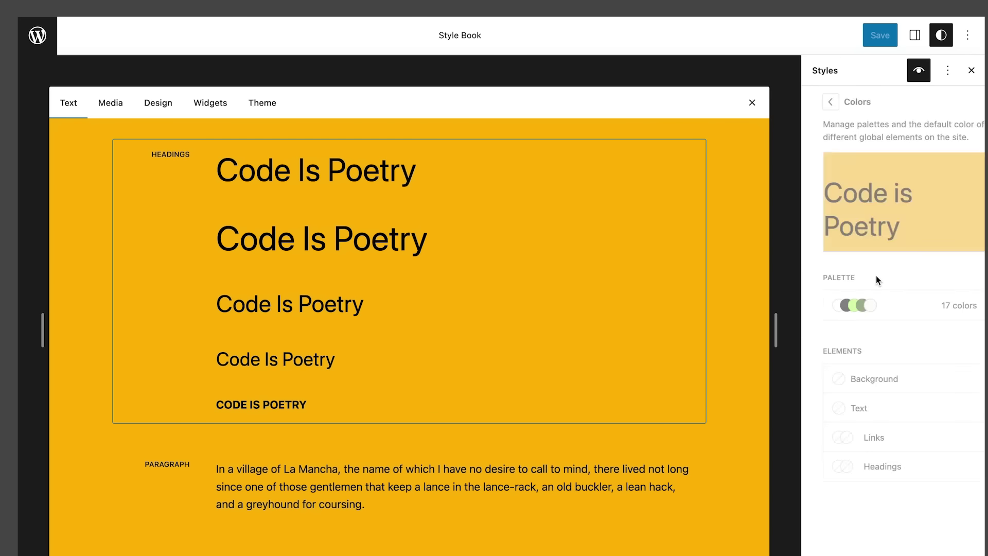
left_click(879, 412)
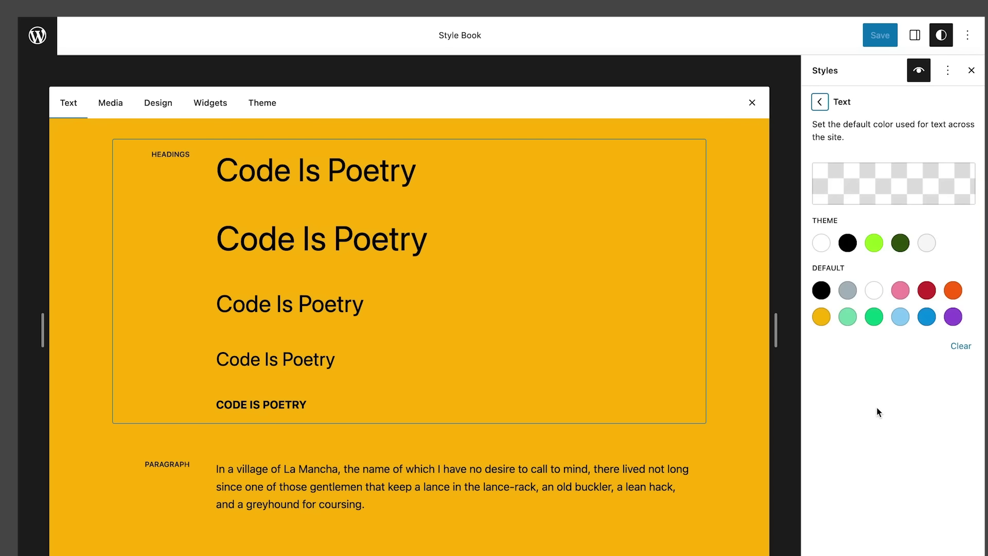
left_click(926, 290)
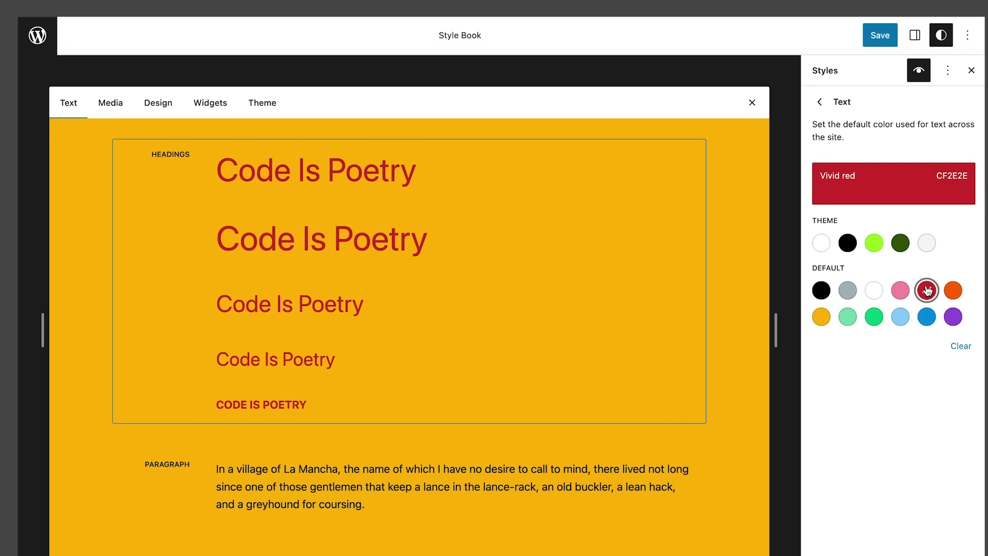
left_click(890, 47)
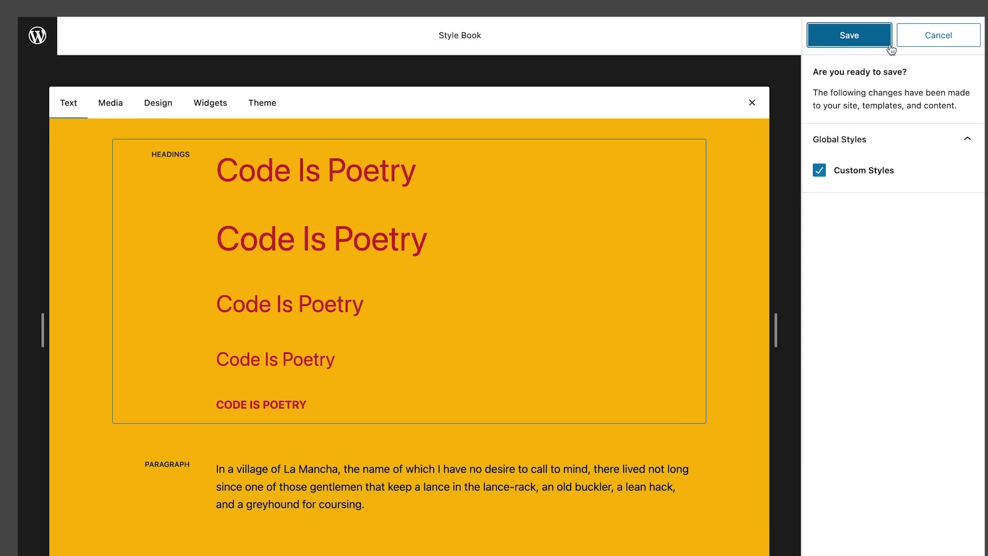
left_click(889, 44)
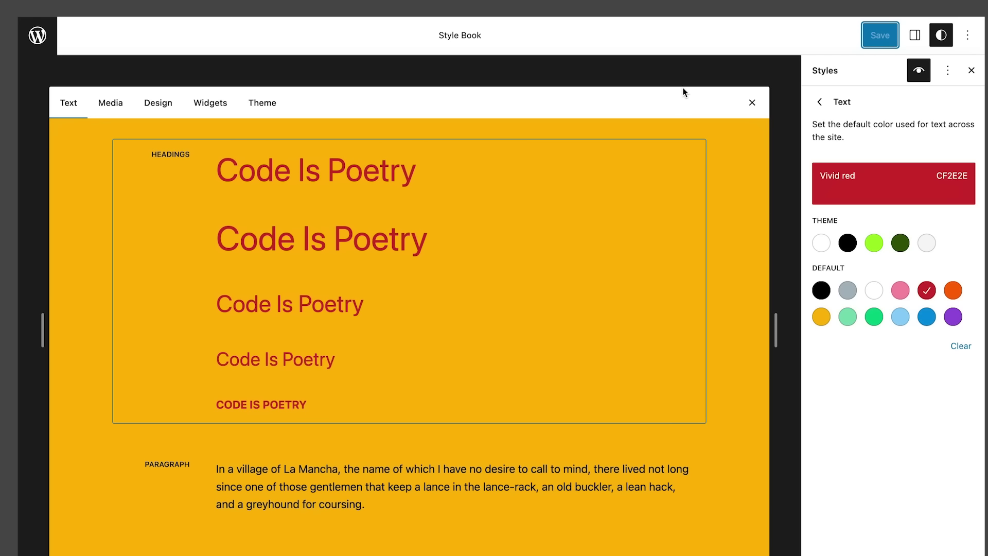
Step: Change the Calendar widget's background colour, save, and show the Styles options menu
left_click(208, 104)
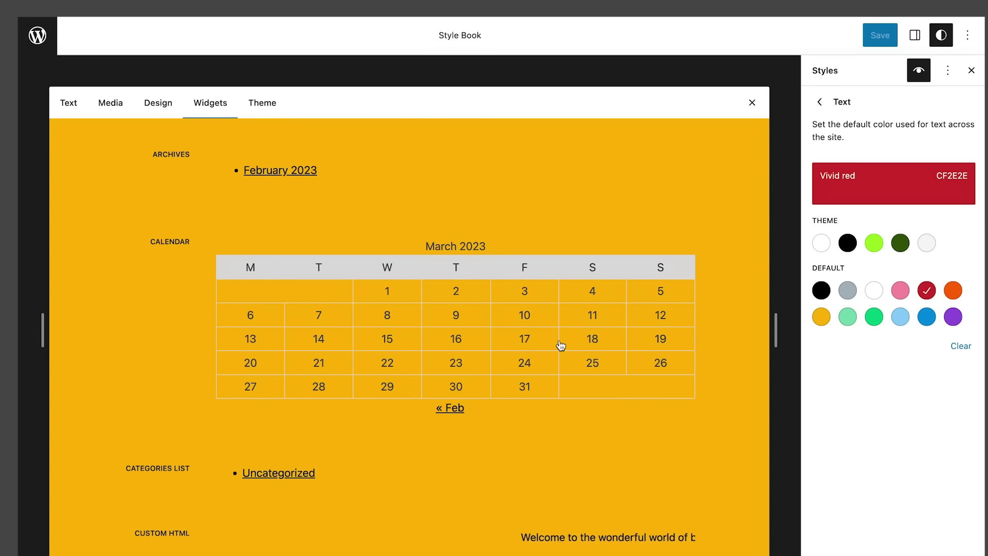
left_click(561, 345)
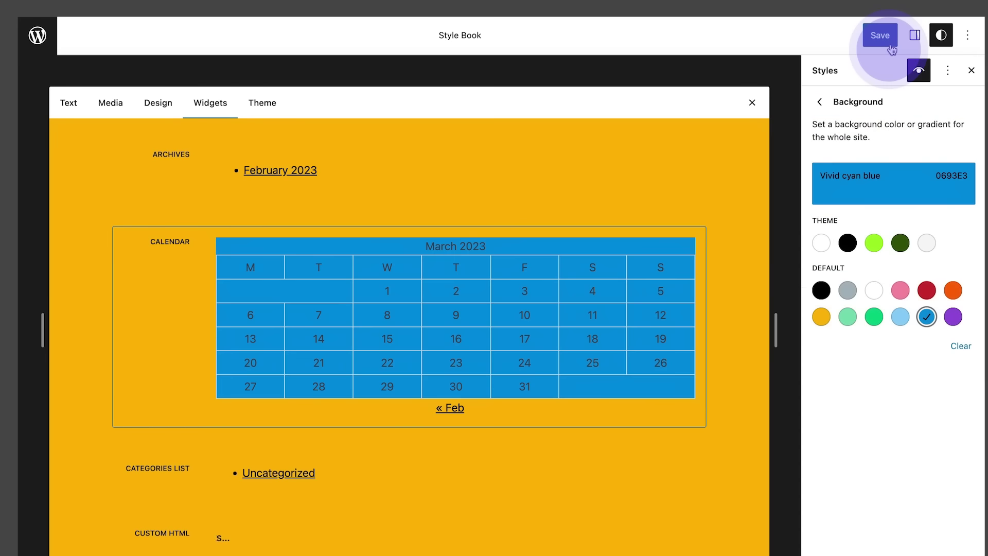
left_click(880, 36)
left_click(889, 45)
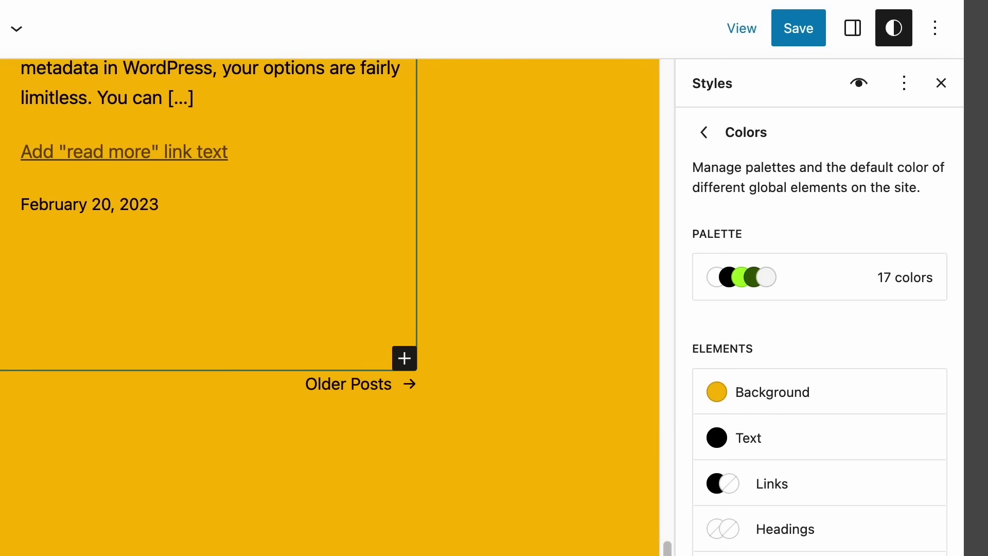
left_click(905, 86)
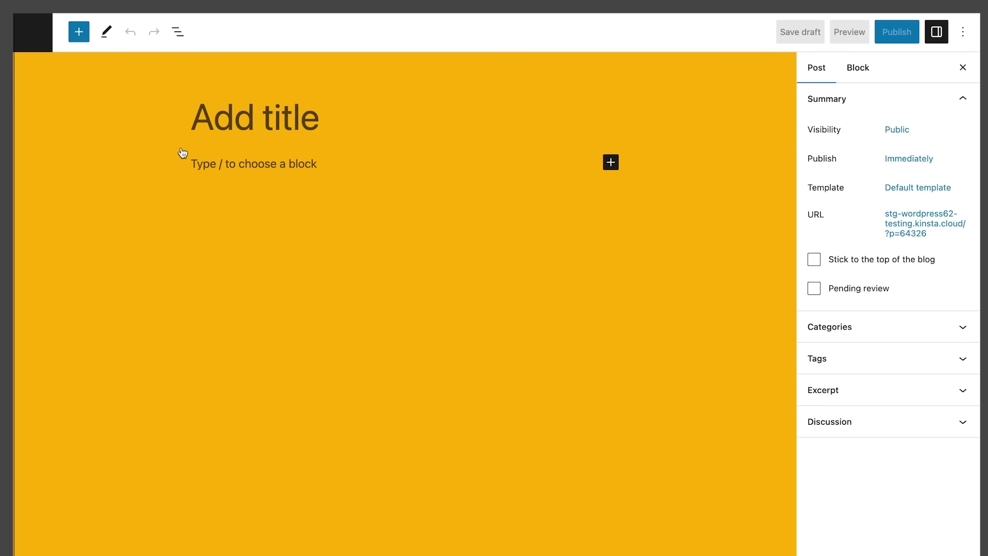
Step: Browse the Featured block patterns for the two-photo coastline and field pattern
left_click(79, 32)
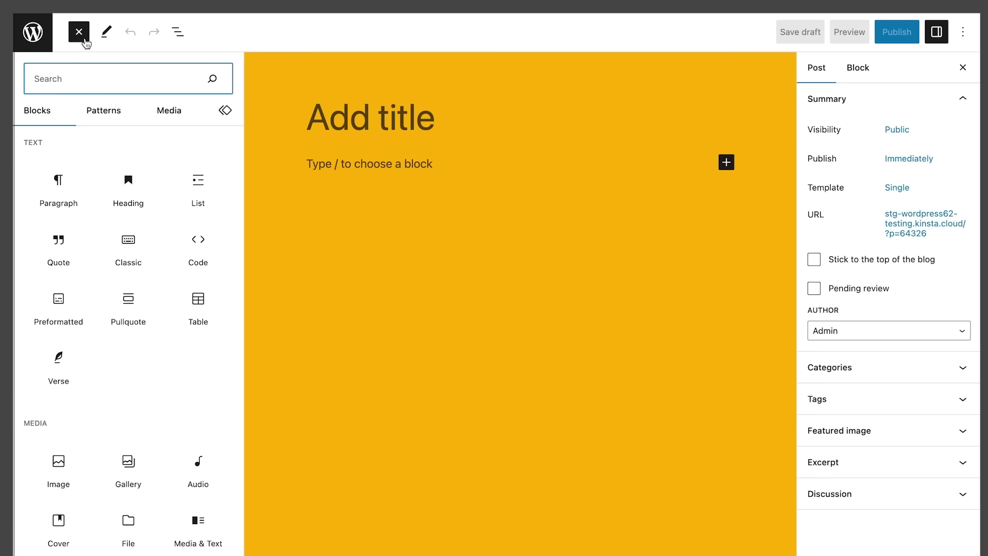
left_click(116, 114)
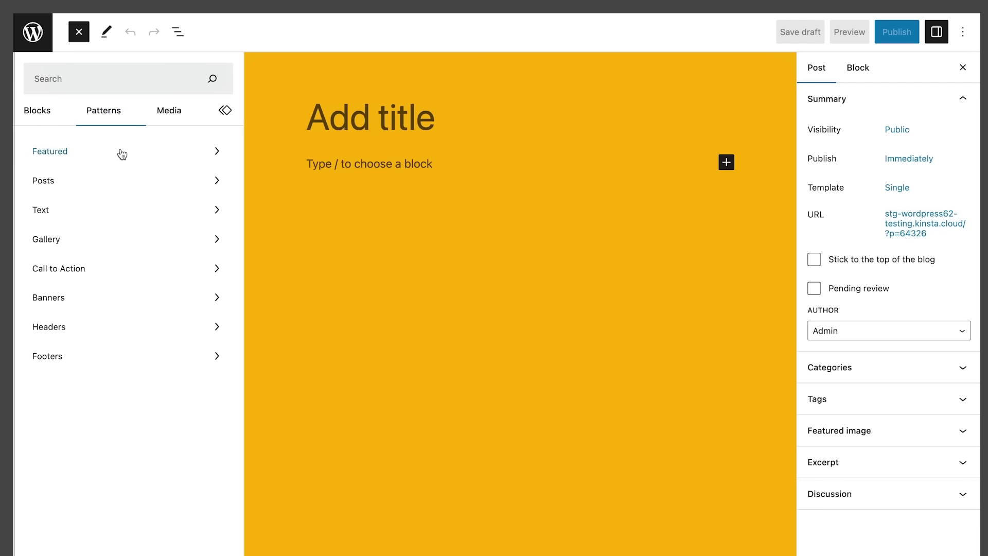
left_click(122, 154)
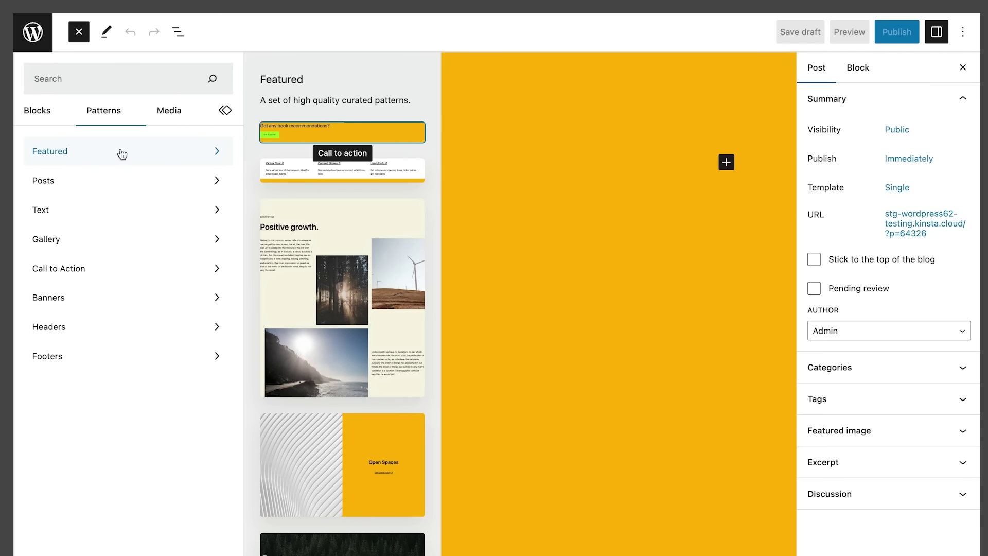
scroll(328, 255, "down", 10)
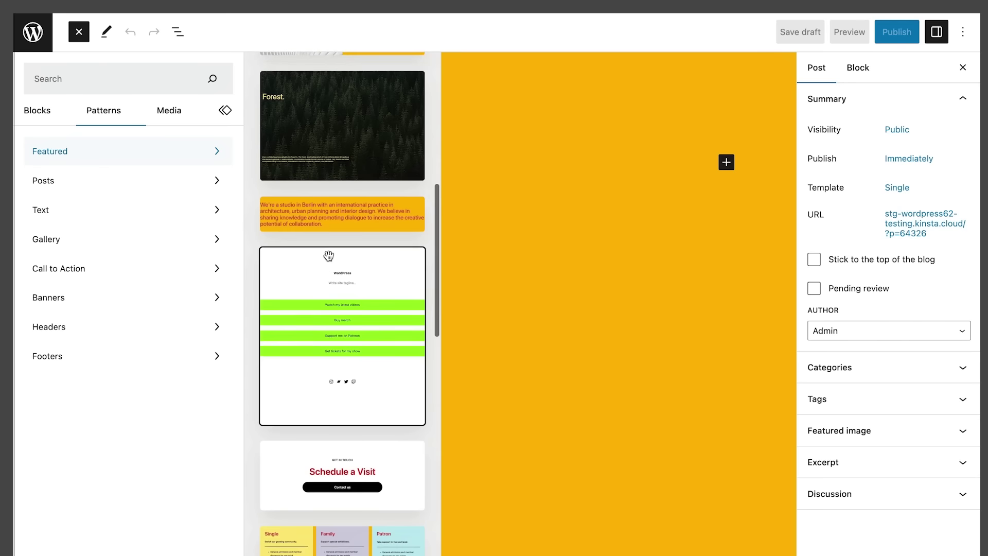
scroll(328, 255, "down", 4)
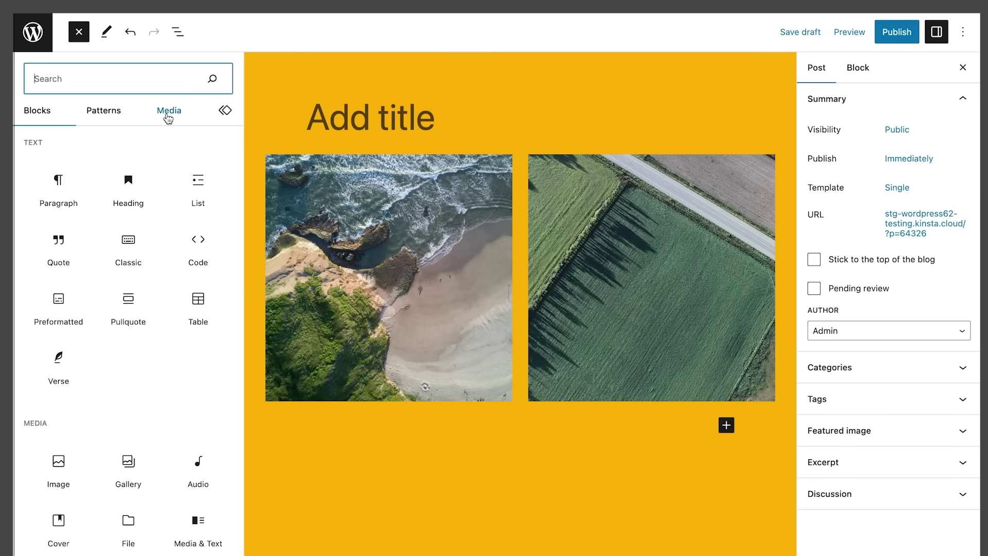
Step: Insert the bird-pattern video from the media library's Videos
left_click(167, 115)
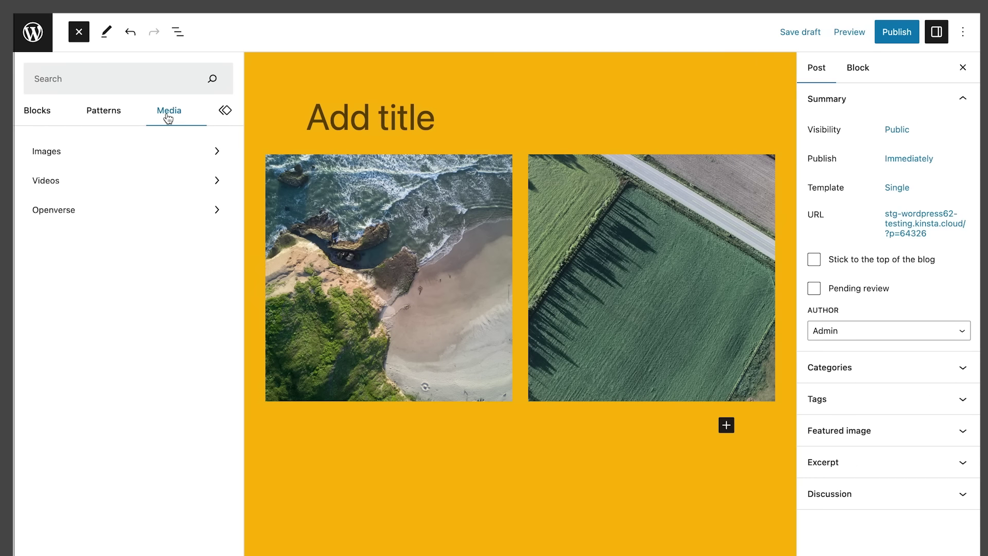
left_click(193, 157)
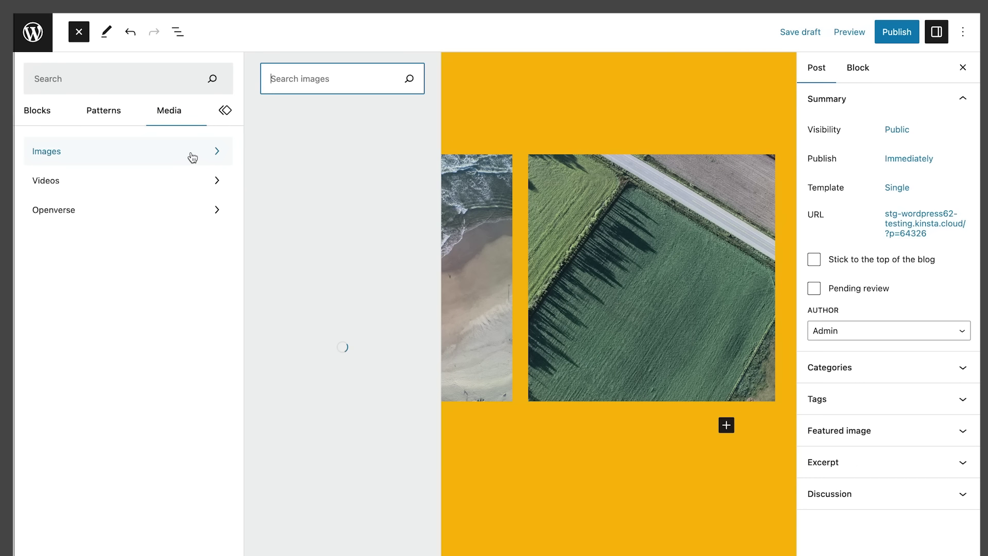
scroll(311, 355, "down", 8)
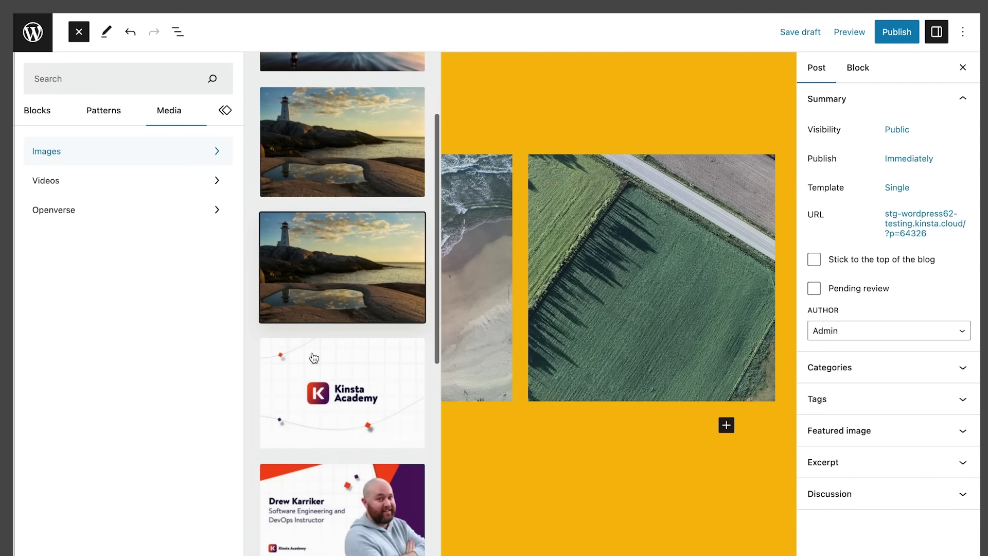
scroll(312, 357, "down", 2)
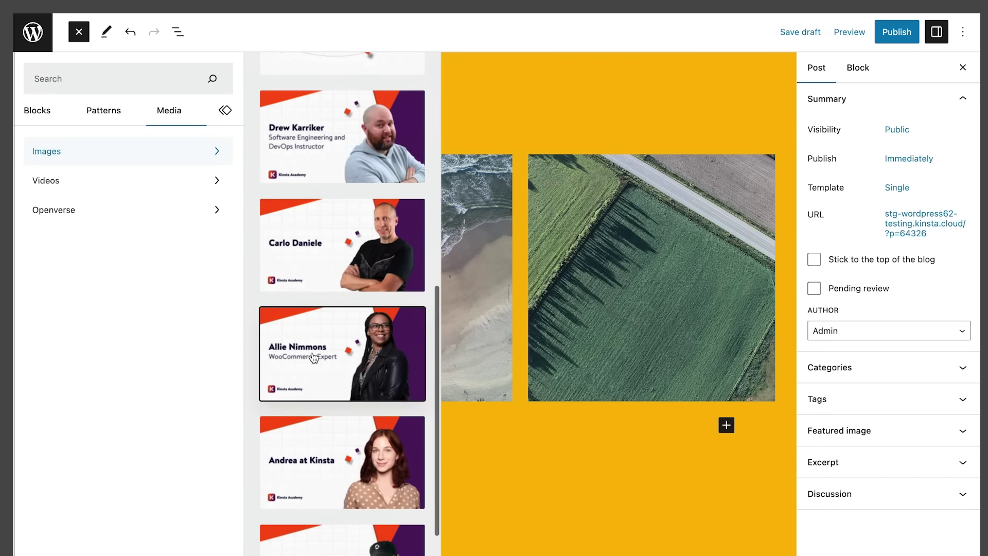
left_click(204, 183)
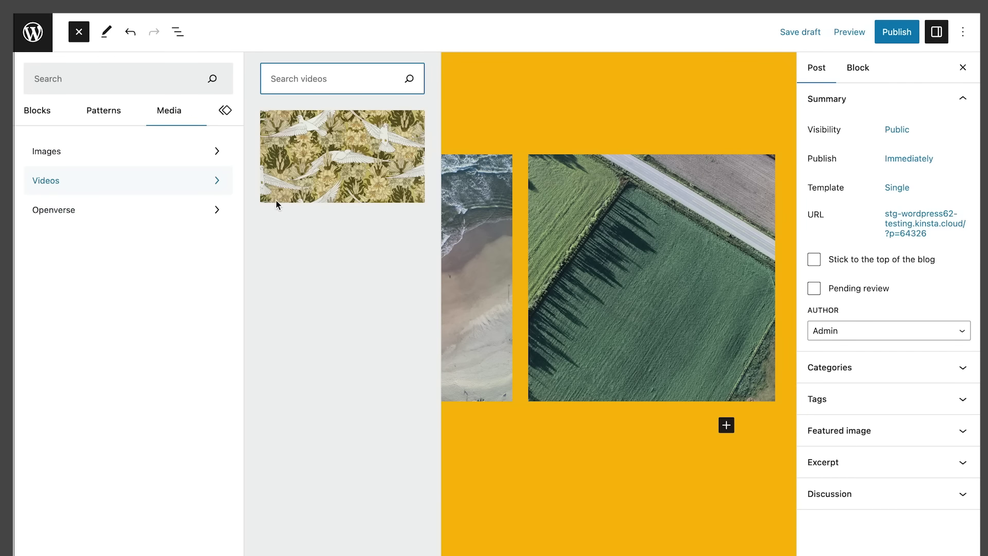
left_click(321, 175)
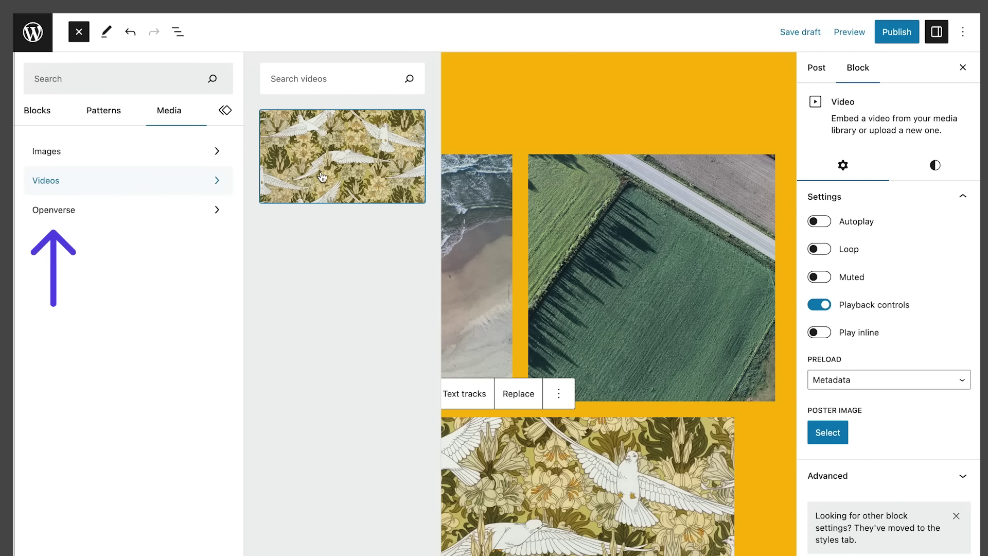
Step: Search Openverse for 'moon' images and browse the results
left_click(214, 212)
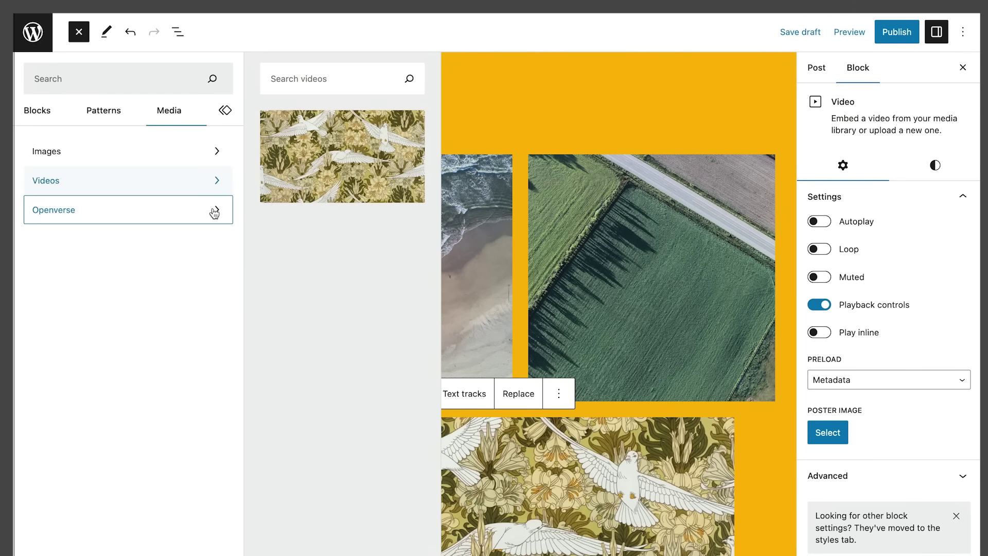
left_click(214, 211)
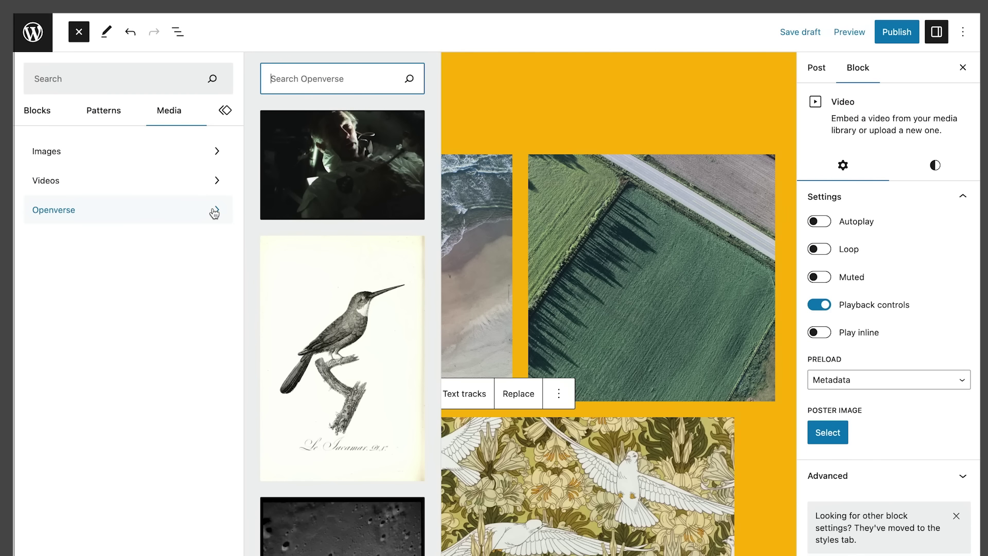
scroll(304, 267, "down", 10)
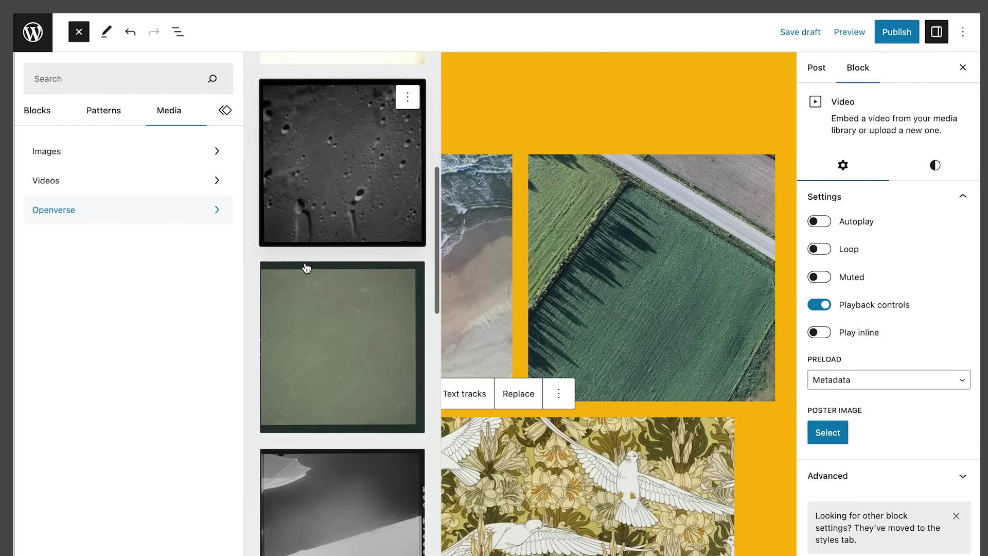
scroll(306, 267, "up", 10)
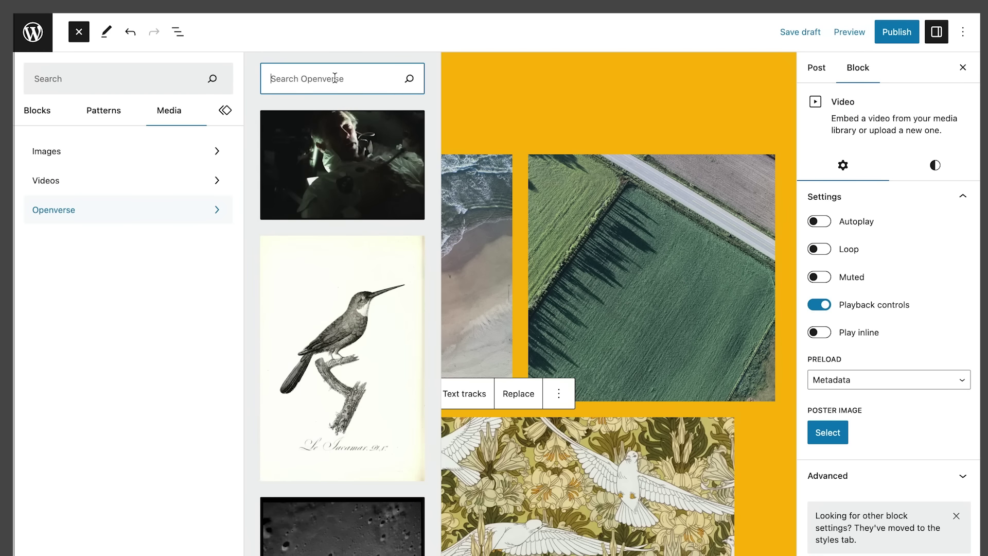
type("moon")
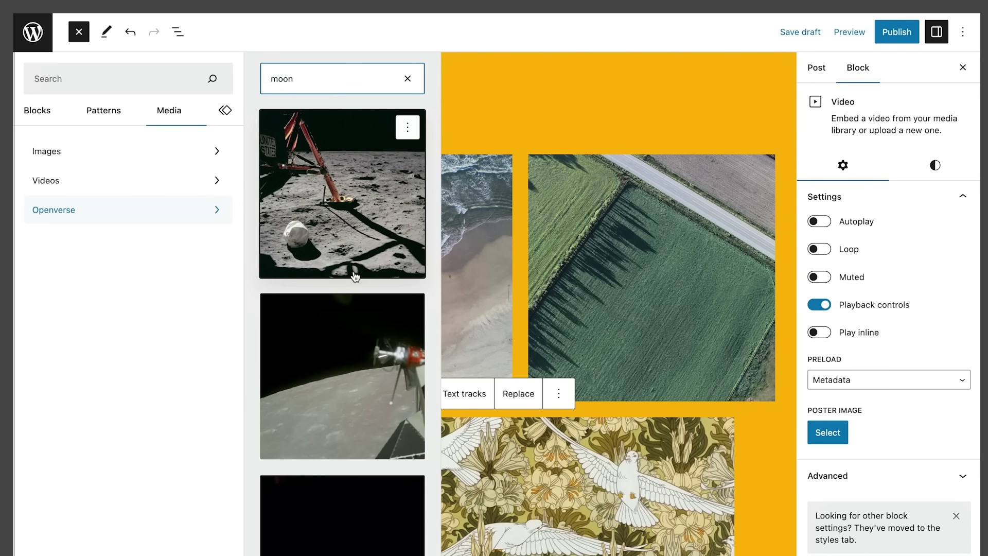
scroll(353, 267, "down", 8)
scroll(353, 267, "down", 5)
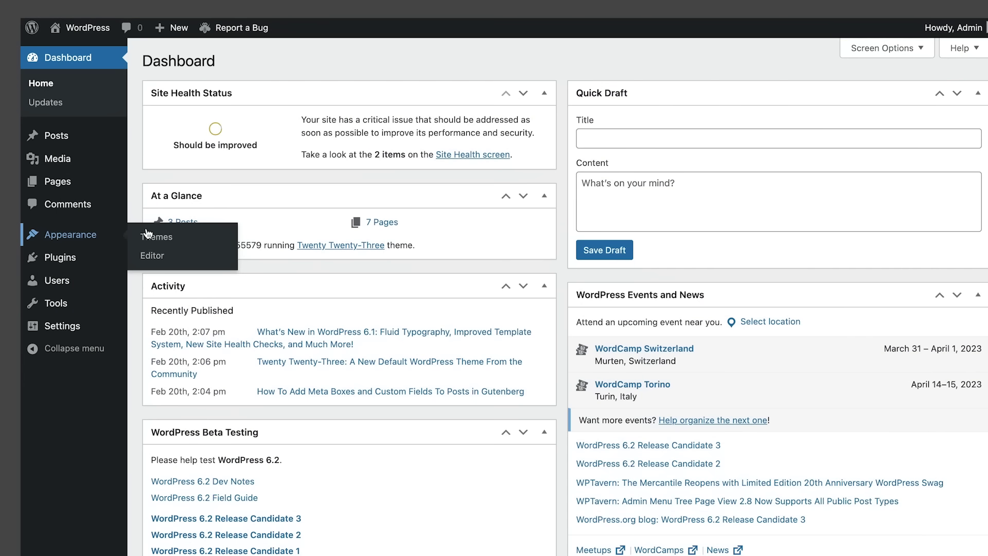
Step: Insert a Calendar block into Footer Area One and activate the Twenty Twenty-Three theme
left_click(220, 236)
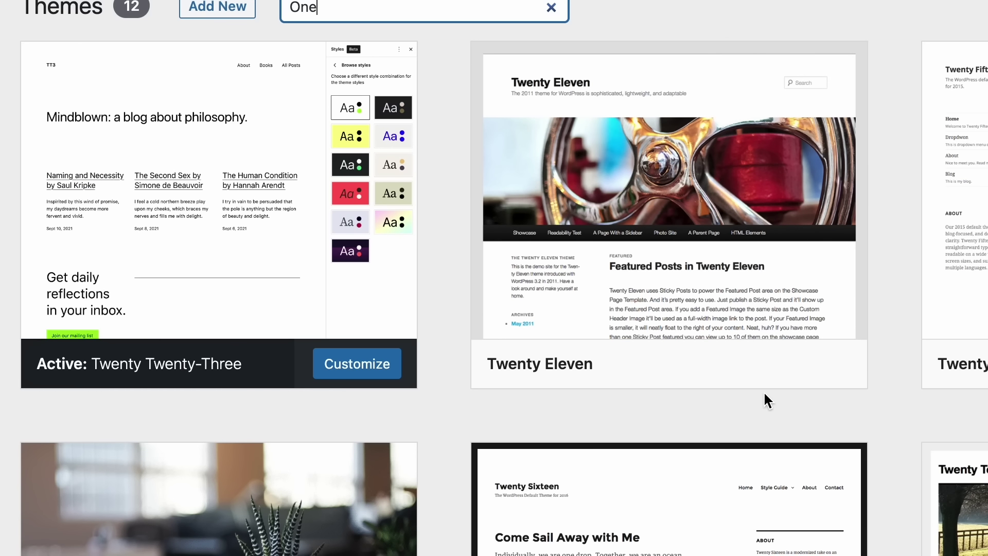
mouse_move(745, 390)
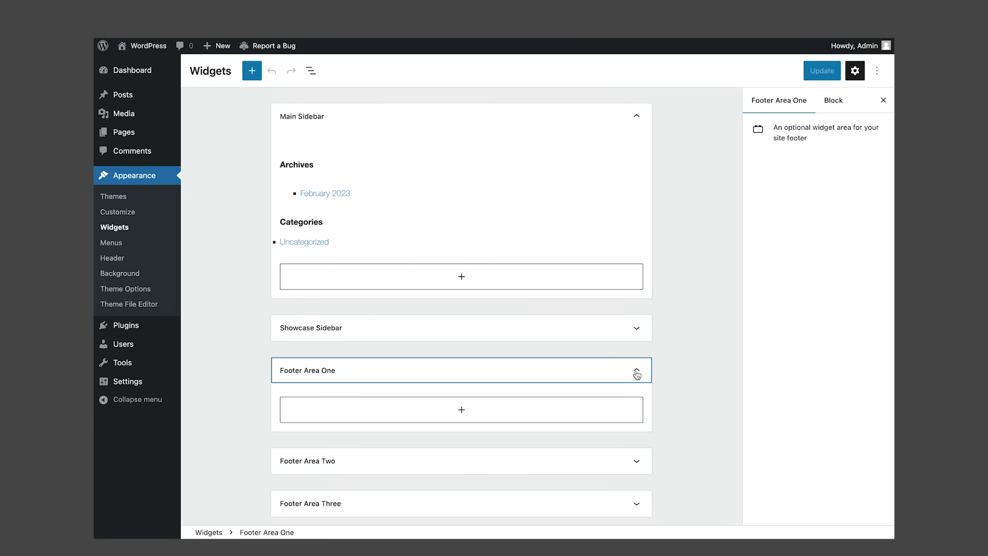
left_click(497, 408)
type("calen")
left_click(402, 491)
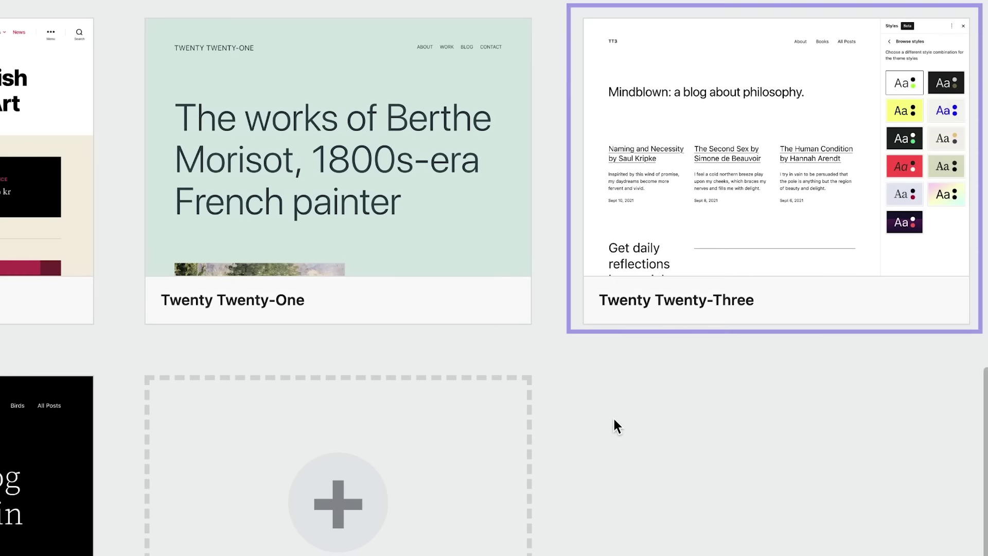
mouse_move(893, 283)
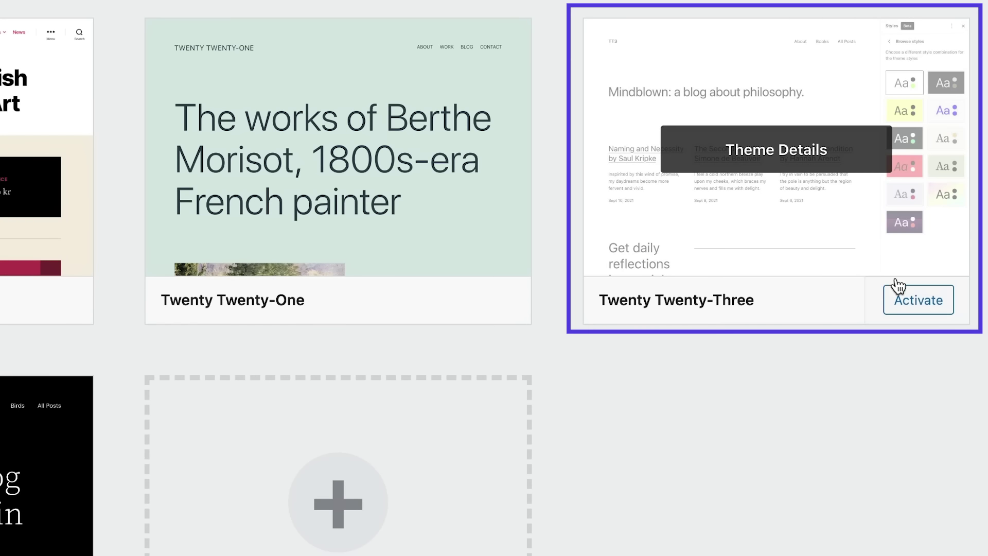
left_click(918, 308)
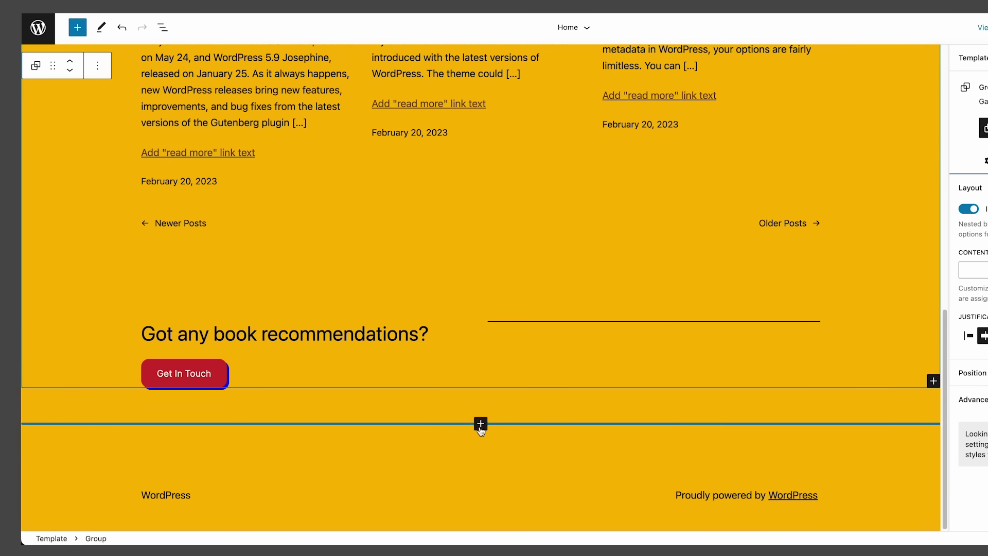
Step: Insert a Template Part block below the book-recommendations section and list its importable widget areas
left_click(480, 423)
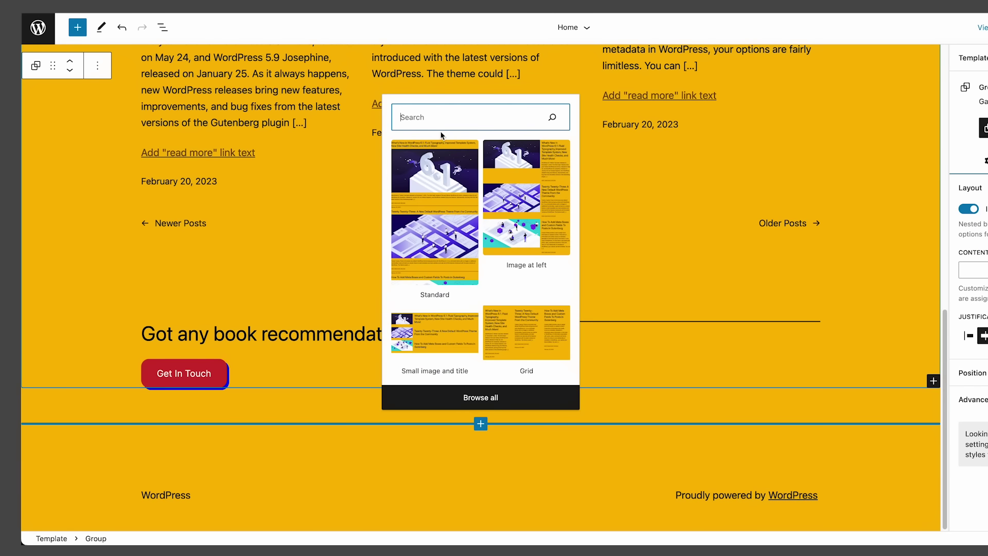
type("template part")
left_click(420, 283)
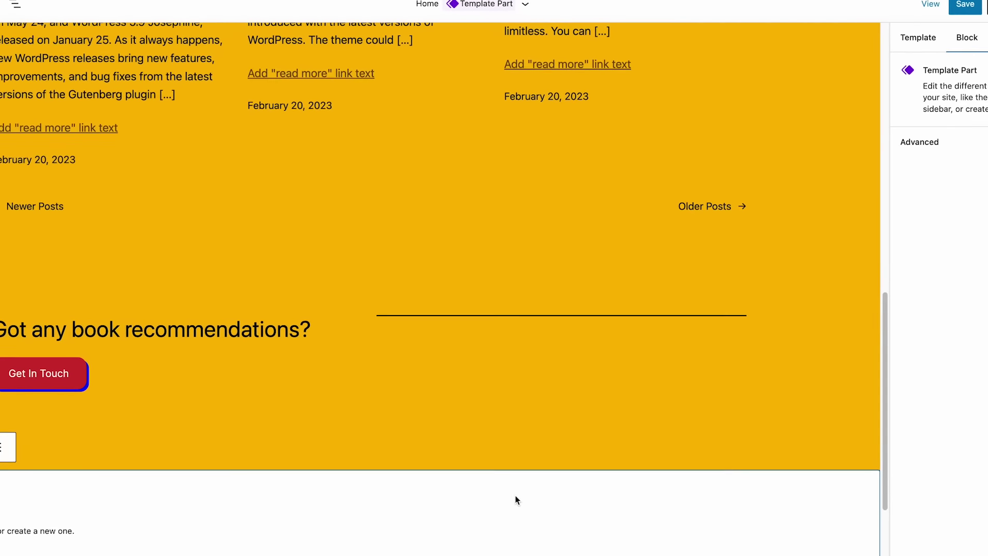
left_click(861, 124)
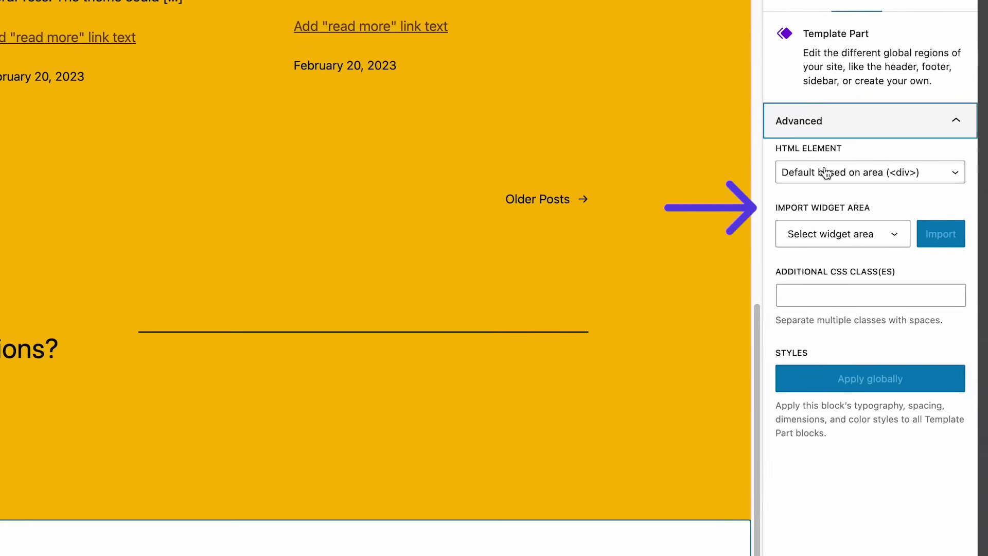
left_click(822, 234)
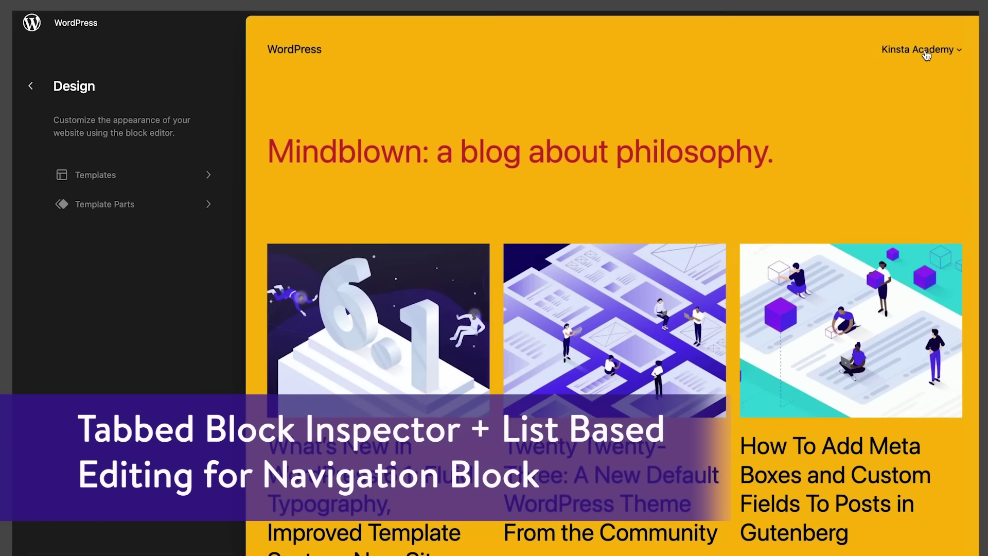
Step: Reorder the navigation menu links so Custom Gutenberg comes last
left_click(925, 55)
left_click(754, 81)
left_click(754, 80)
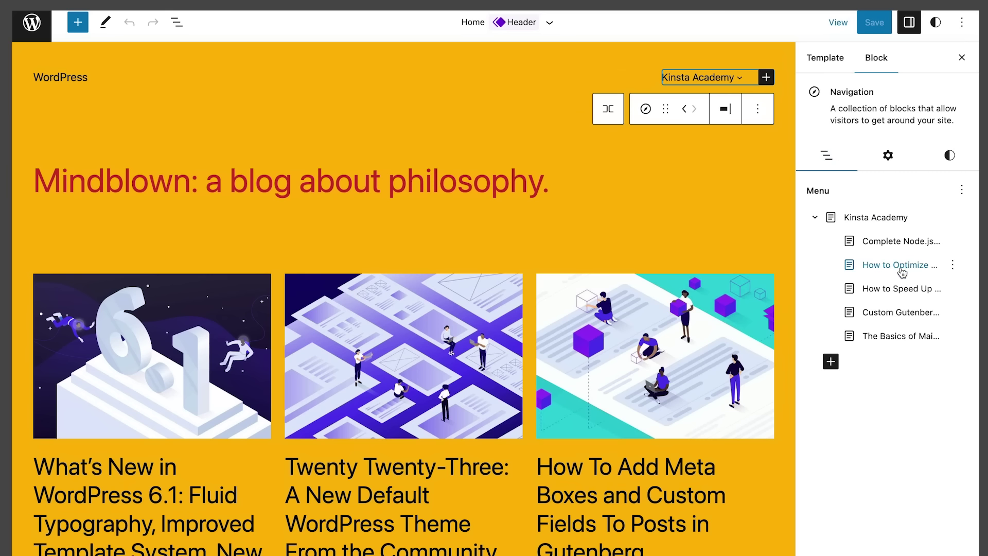
left_click_drag(902, 271, 861, 287)
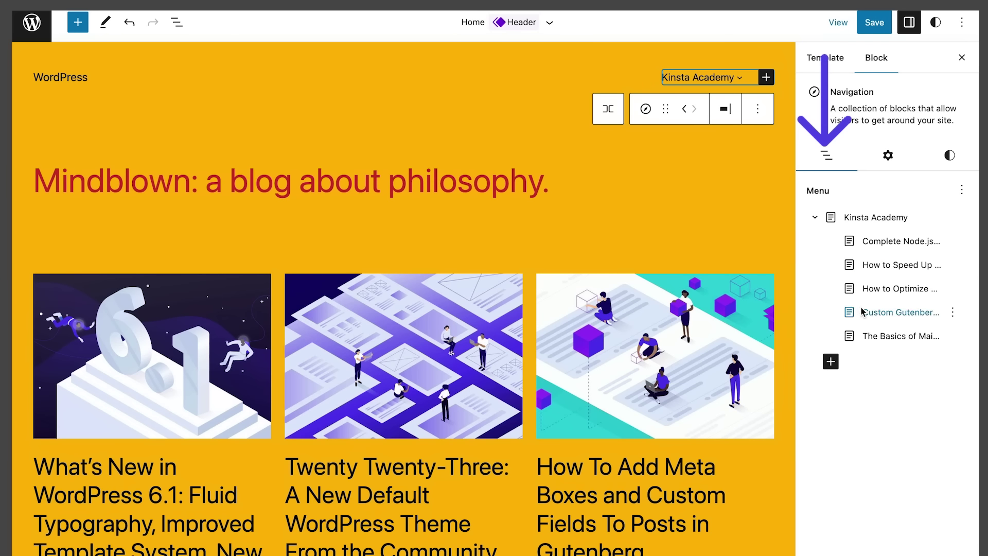
left_click_drag(855, 315, 848, 331)
Step: Review the navigation block's display and colour settings, then set the heading to uppercase
left_click(952, 337)
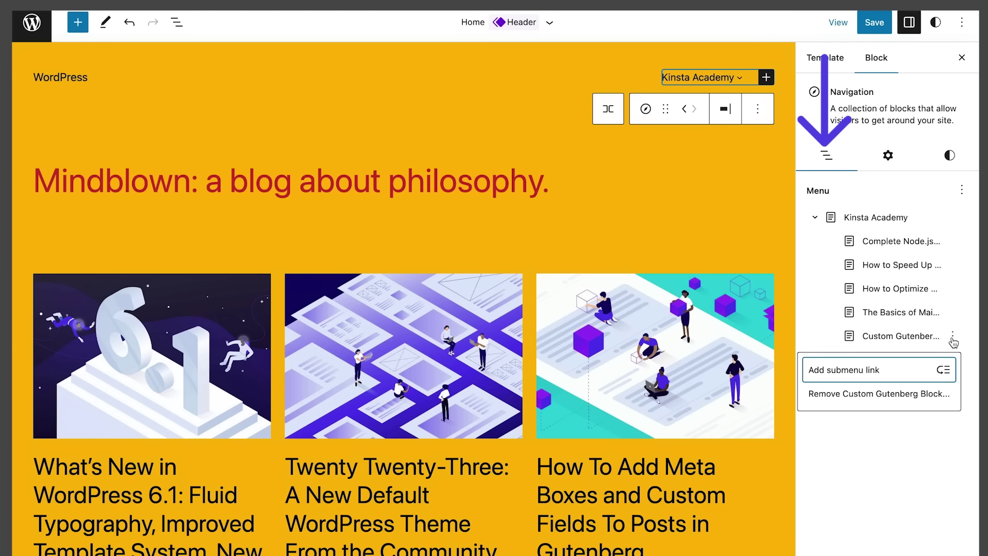
left_click(888, 155)
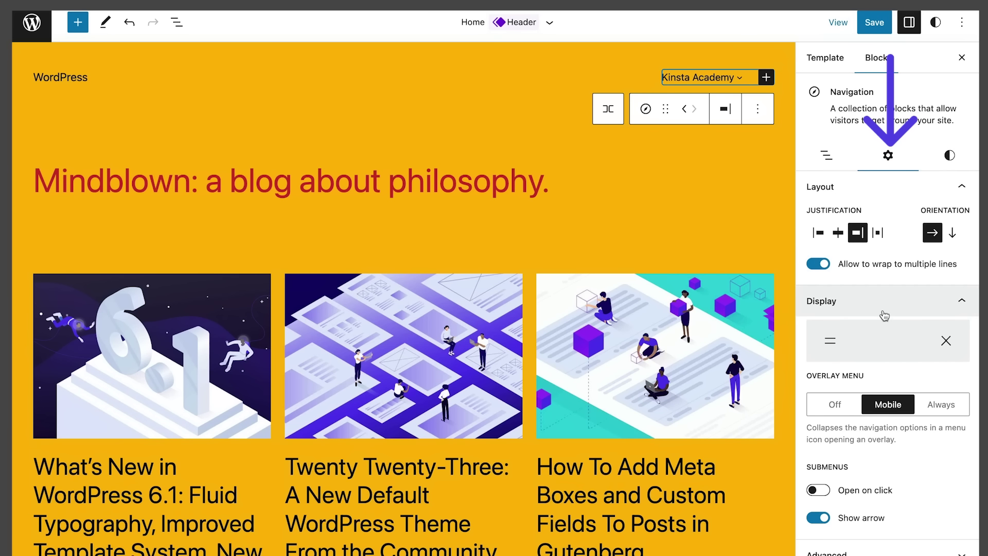
scroll(884, 315, "down", 2)
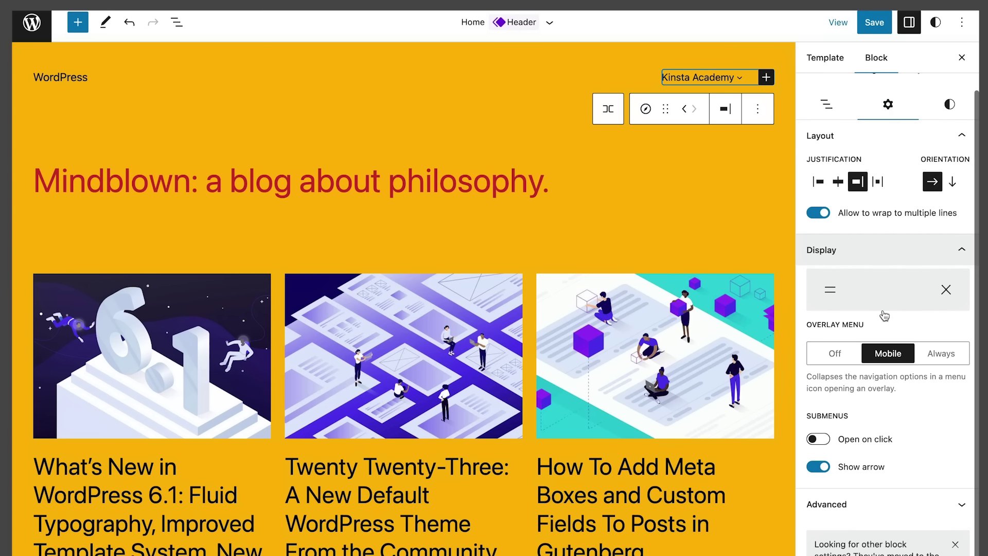
left_click(951, 114)
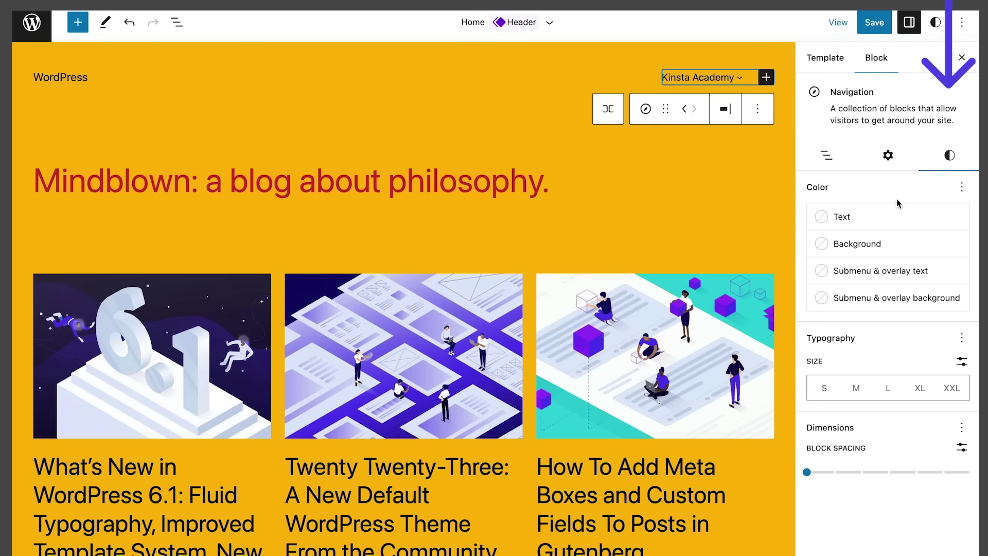
left_click(893, 215)
left_click(897, 247)
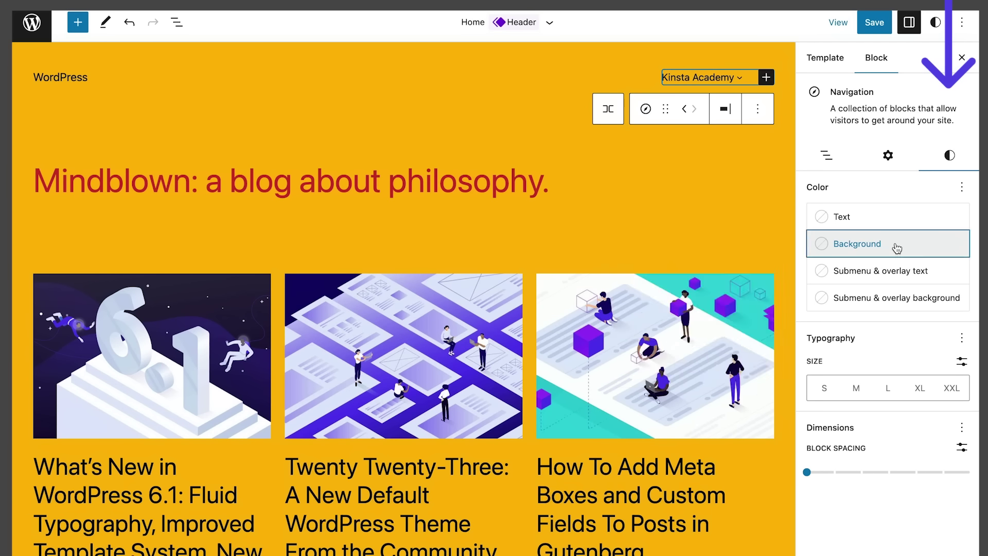
left_click(899, 271)
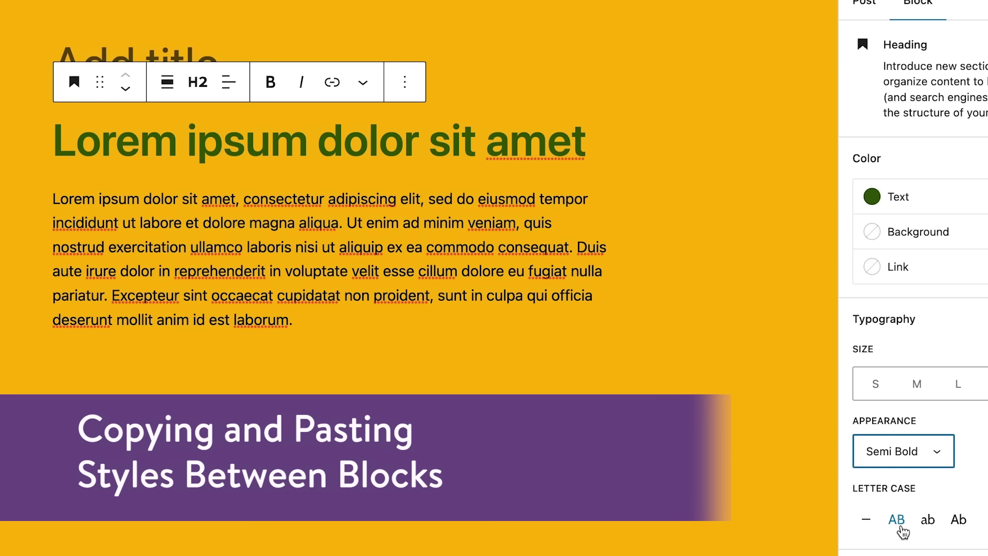
left_click(897, 520)
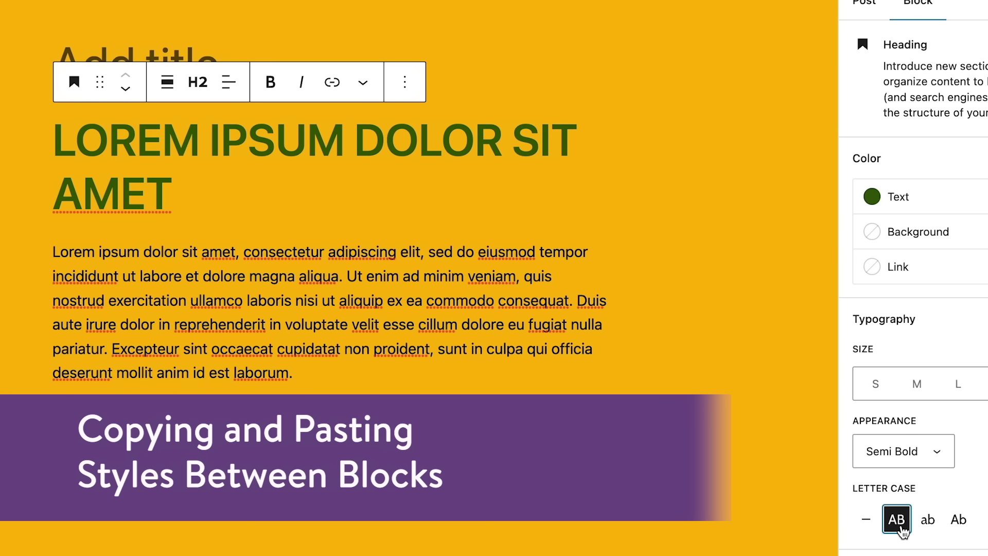
Step: Copy the uppercase heading block's styles from its Options menu
left_click(411, 83)
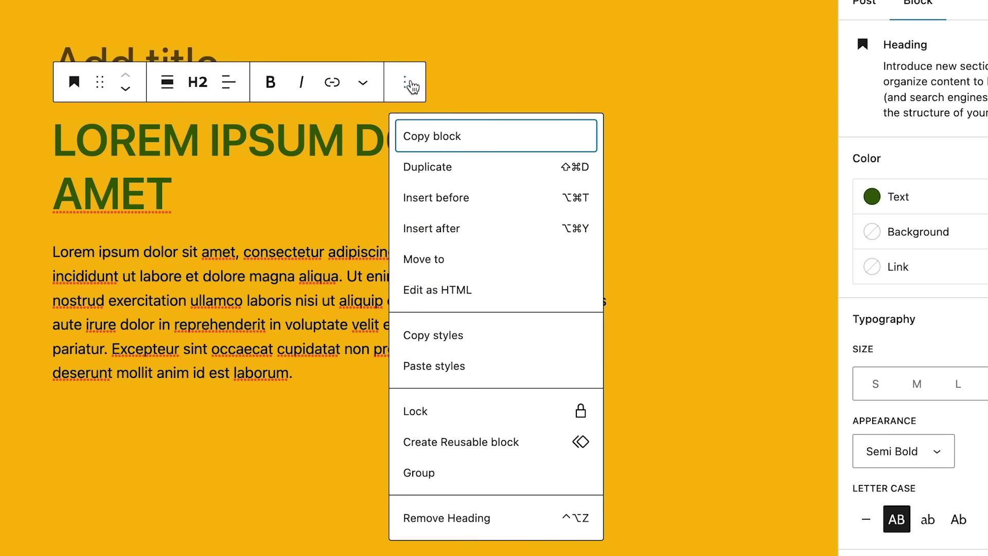
left_click(459, 335)
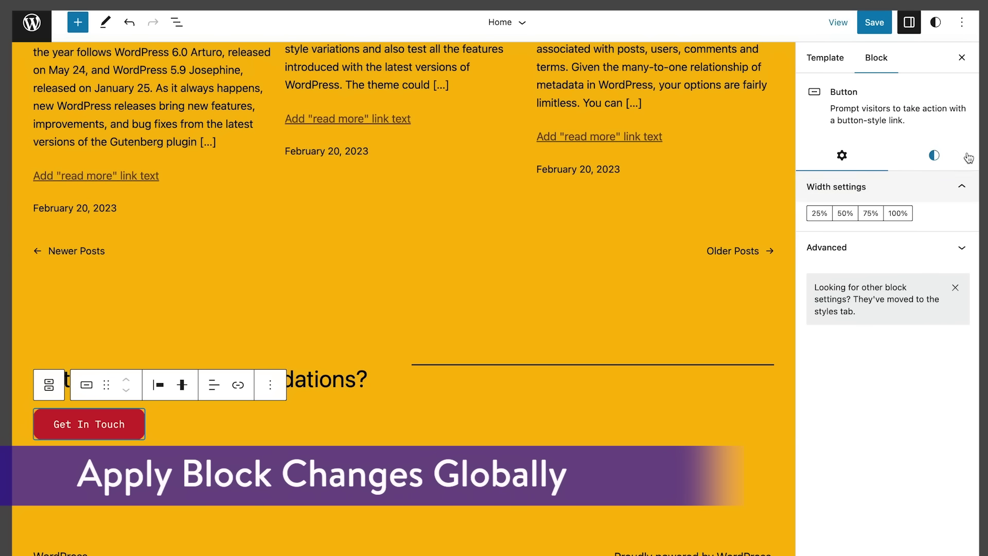
Step: Set the Get In Touch button's font to Inter
left_click(934, 155)
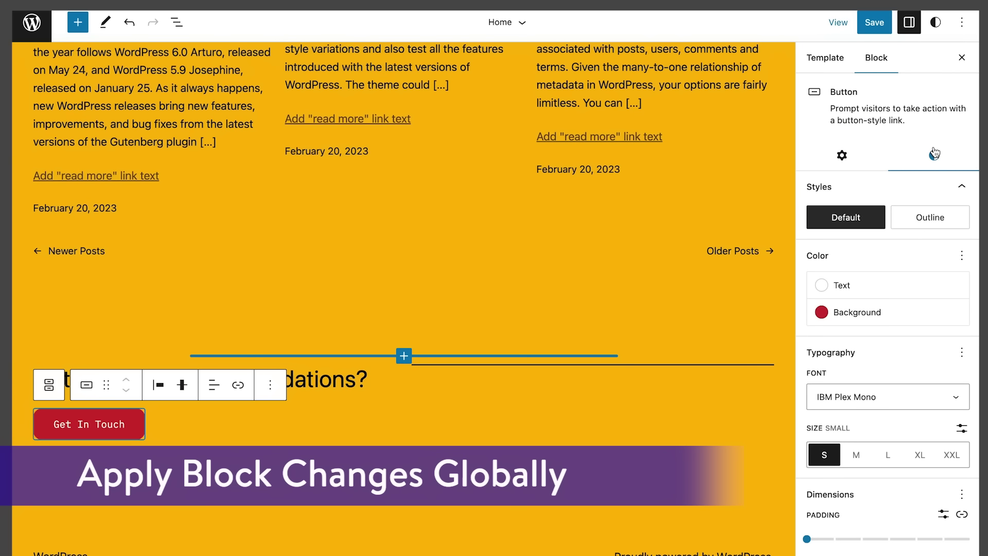
left_click(872, 394)
left_click(869, 412)
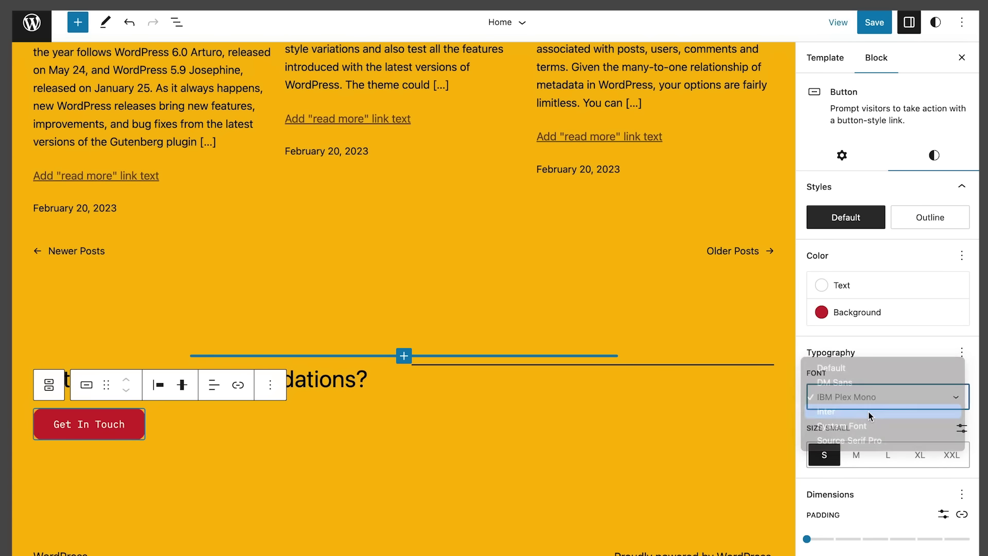
Step: Make the button 50% wide and apply its styles to all Button blocks
left_click(842, 155)
left_click(847, 213)
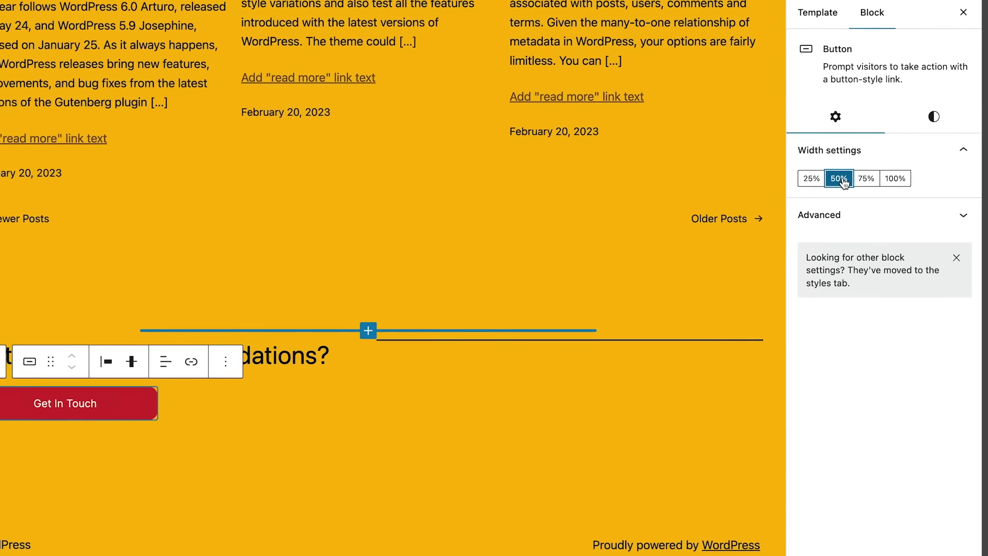
left_click(969, 182)
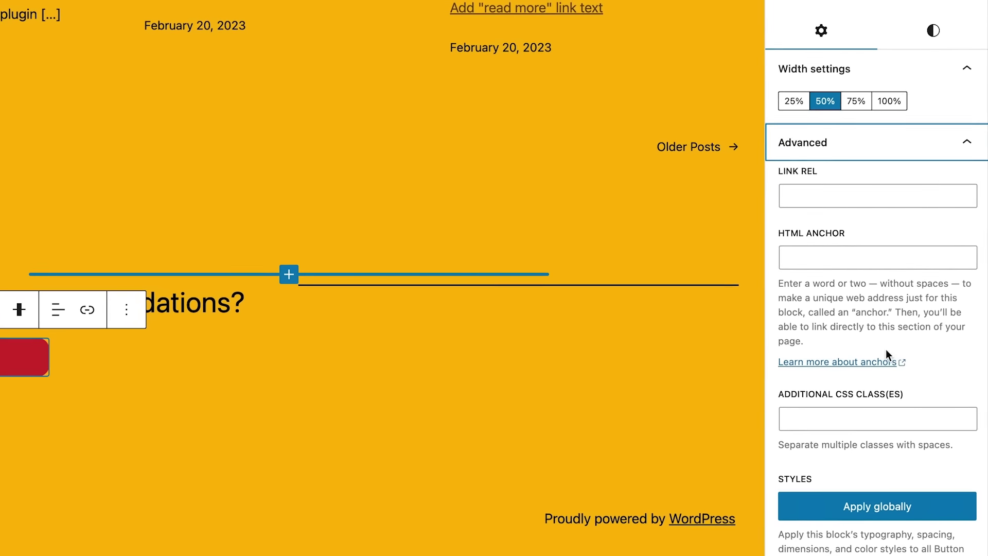
scroll(883, 363, "down", 4)
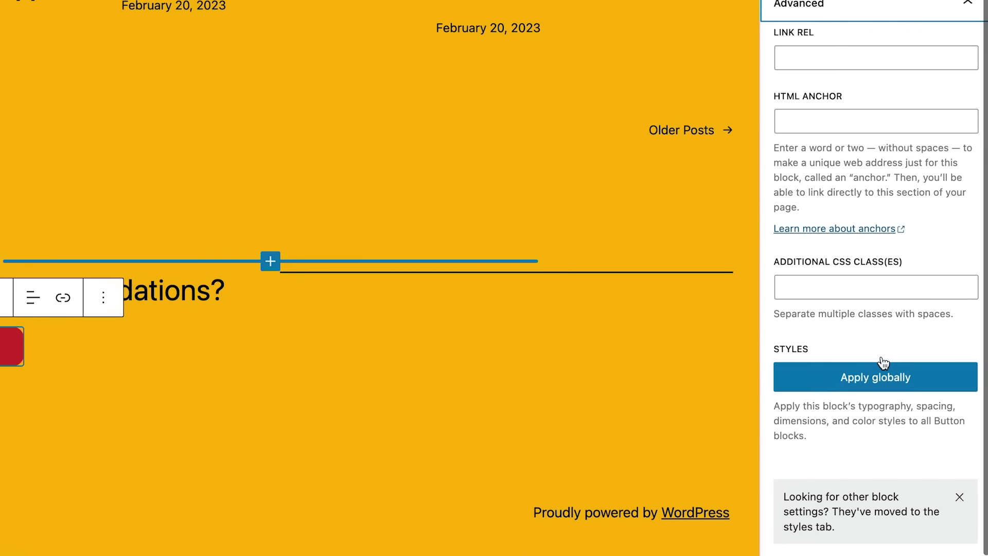
left_click(931, 381)
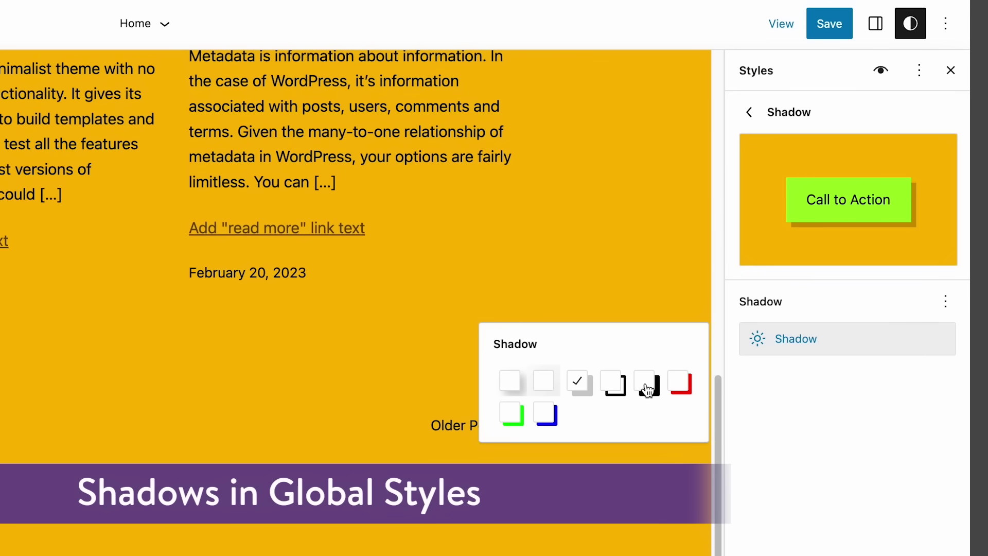
Step: Preview the black, red and blue shadow presets on the button, ending on blue
left_click(647, 387)
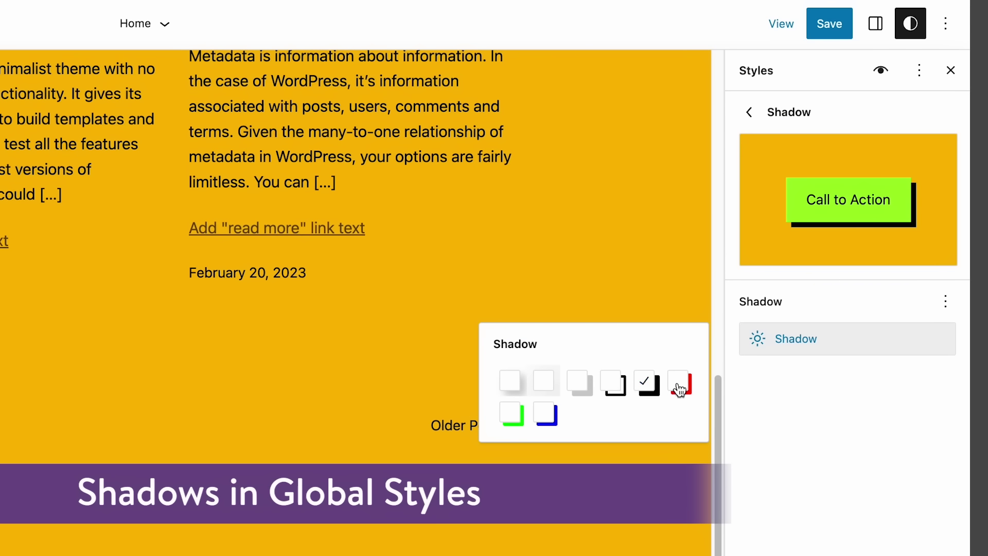
left_click(680, 389)
left_click(545, 416)
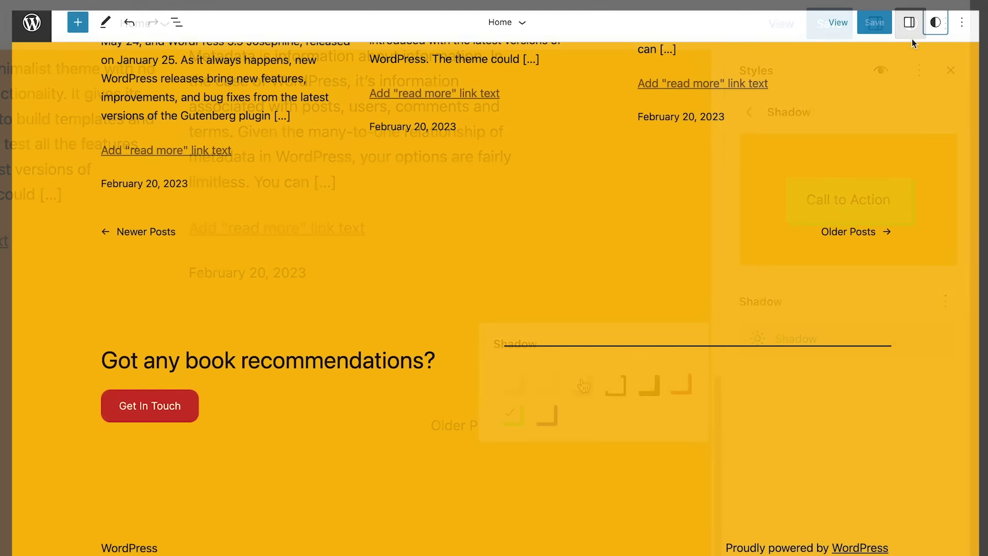
Step: Apply a shadow preset to all buttons from the Button block's site-wide Shadow settings
left_click(909, 23)
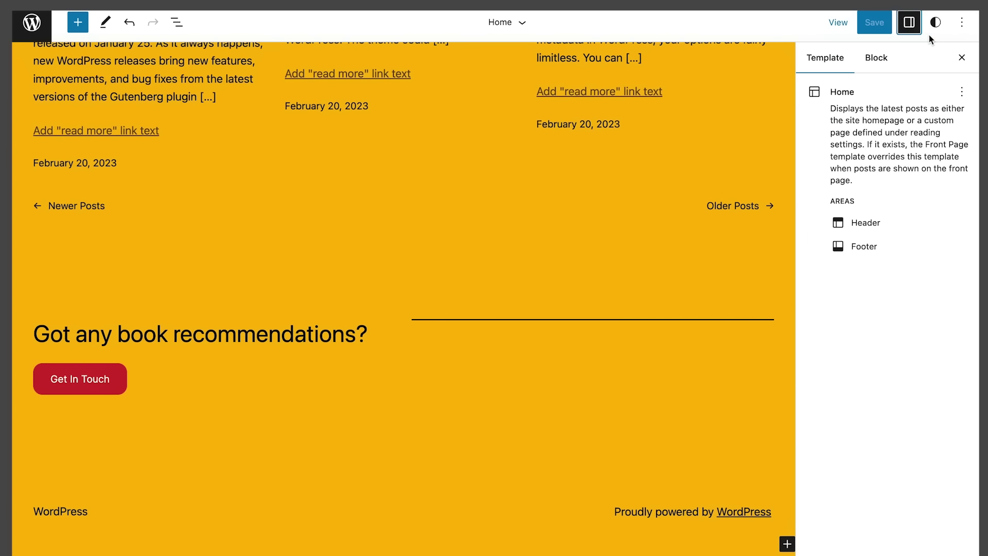
left_click(935, 23)
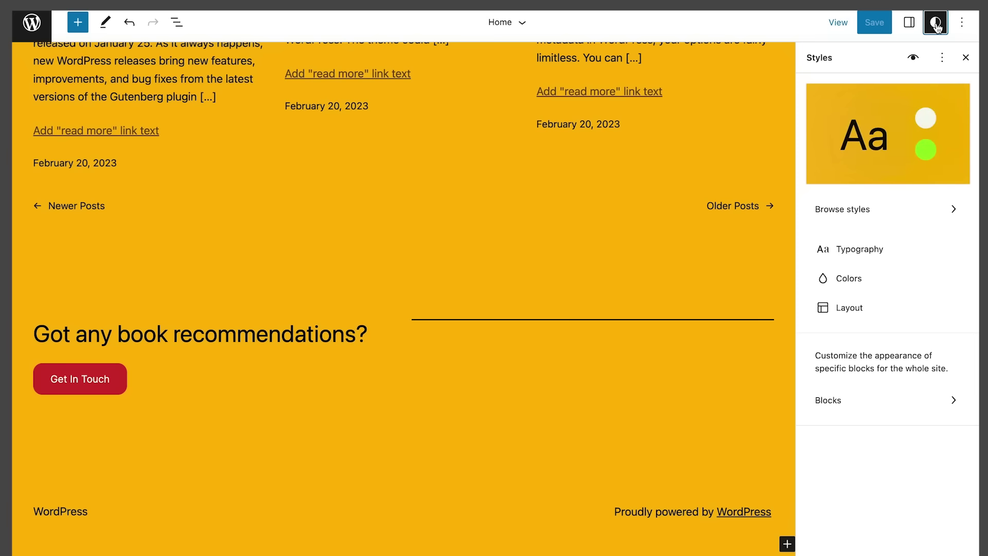
left_click(820, 403)
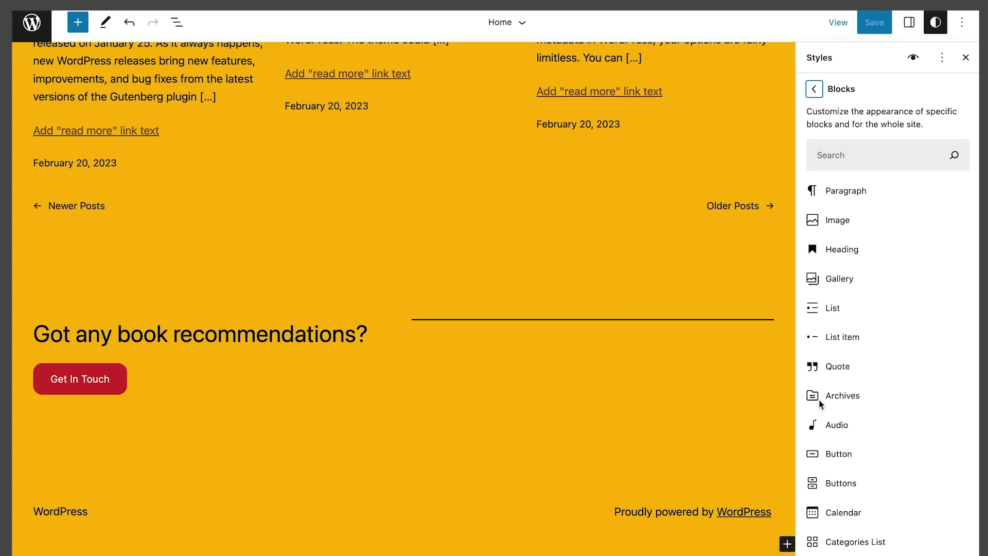
left_click(838, 453)
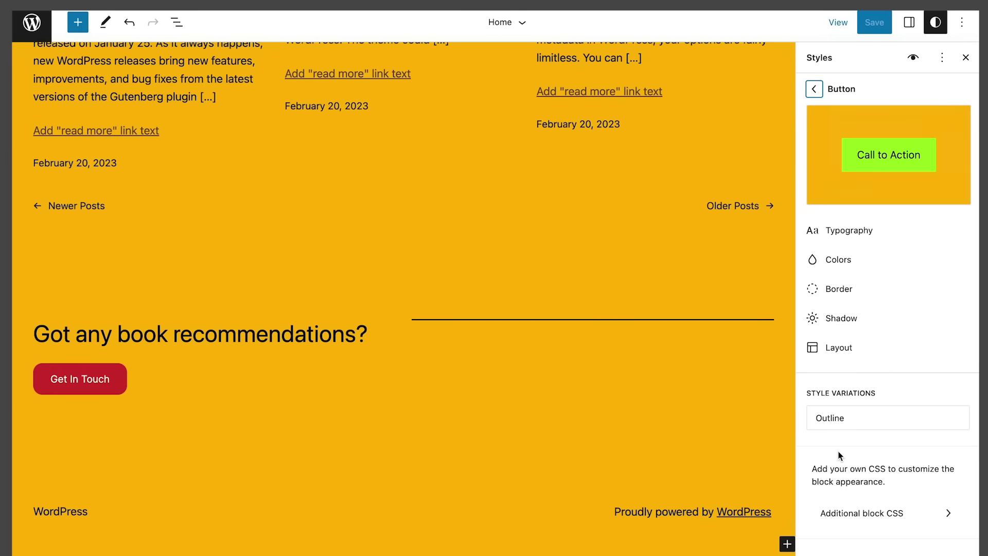
left_click(872, 319)
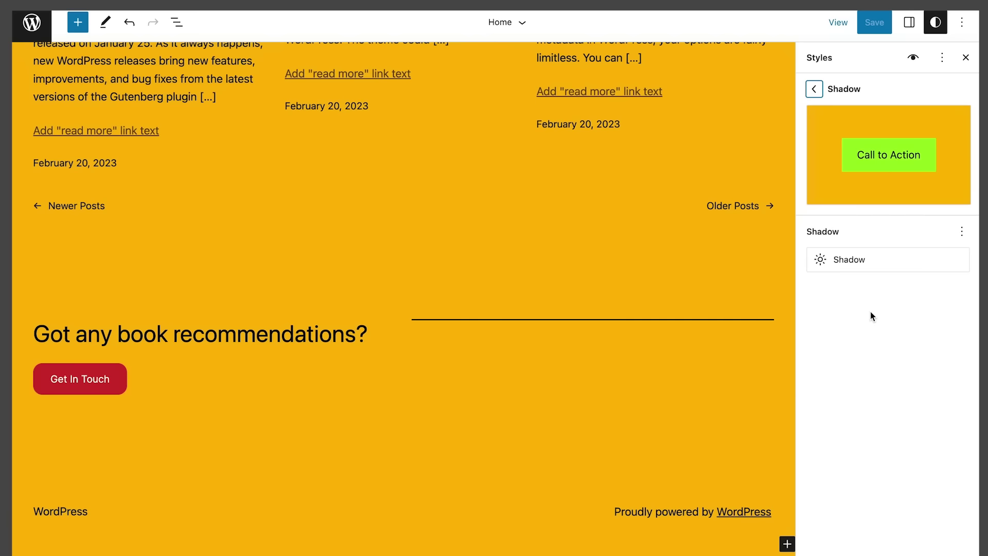
left_click(897, 270)
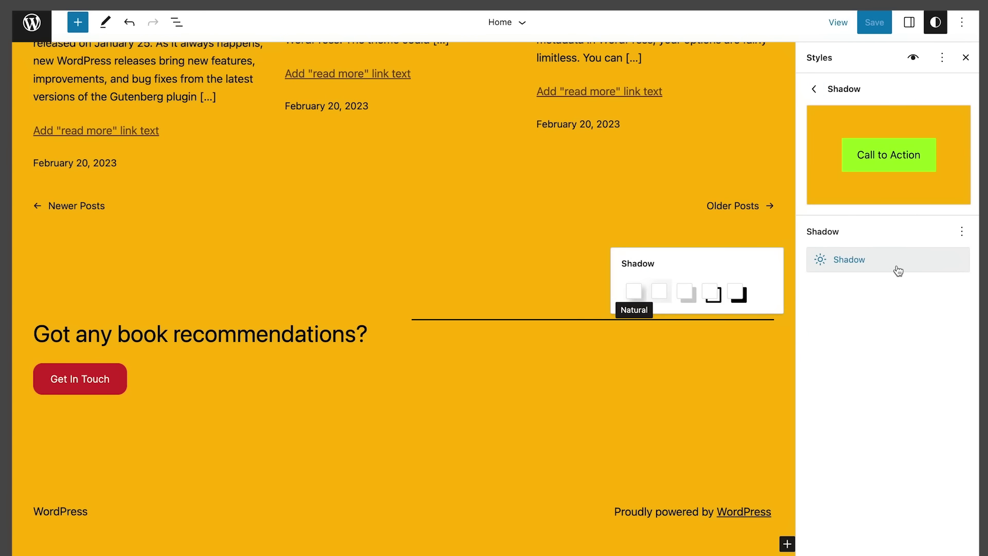
left_click(684, 299)
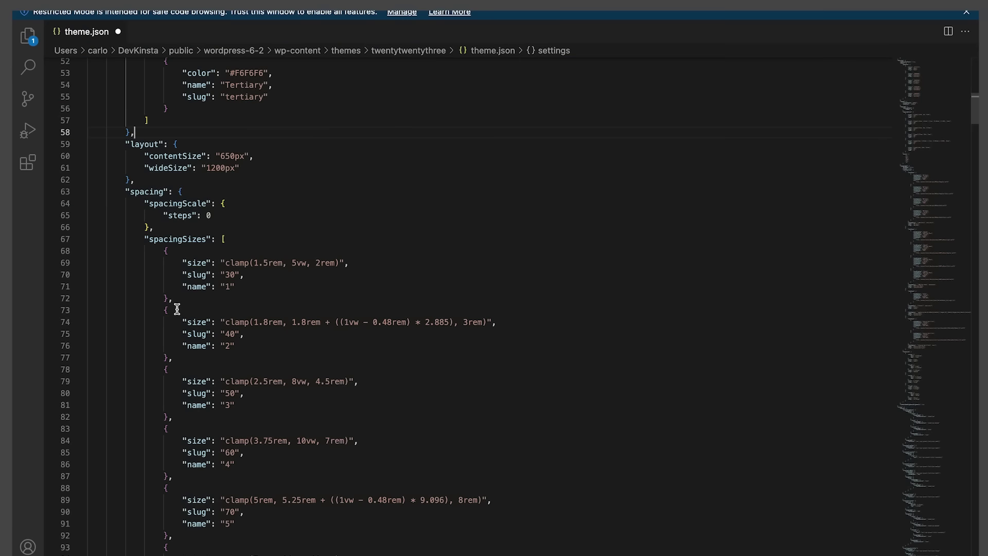
Step: Paste custom Red, Green and Blue shadow presets into theme.json, then apply blue to all buttons
type("\"shadow\": { \t\t\t\"presets\": [ \t\t\t\t{ \t\t\t\t\t\"shadow\": \"4px 4px #FF0000\", \t\t\t\t\t\"name\": \"Red\", \t\t\t\t\t\"slug\": \"red\" \t\t\t\t}, \t\t\t\t{ \t\t\t\t\t\"shadow\": \"4px 4px #00FF00\", \t\t\t\t\t\"name\": \"Green\", \t\t\t\t\t\"slug\": \"green\" \t\t\t\t}, \t\t\t\t{ \t\t\t\t\t\"shadow\": \"4px 4px #0000FF\", \t\t\t\t\t\"name\": \"Blue\", \t\t\t\t\t\"slug\": \"blue\" \t\t\t\t} \t\t\t] \t\t},")
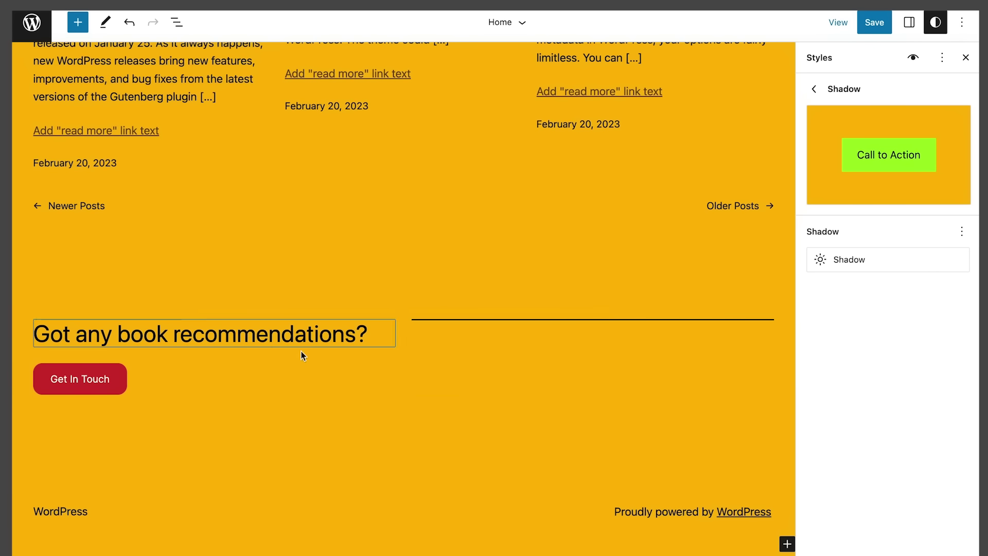
left_click(849, 268)
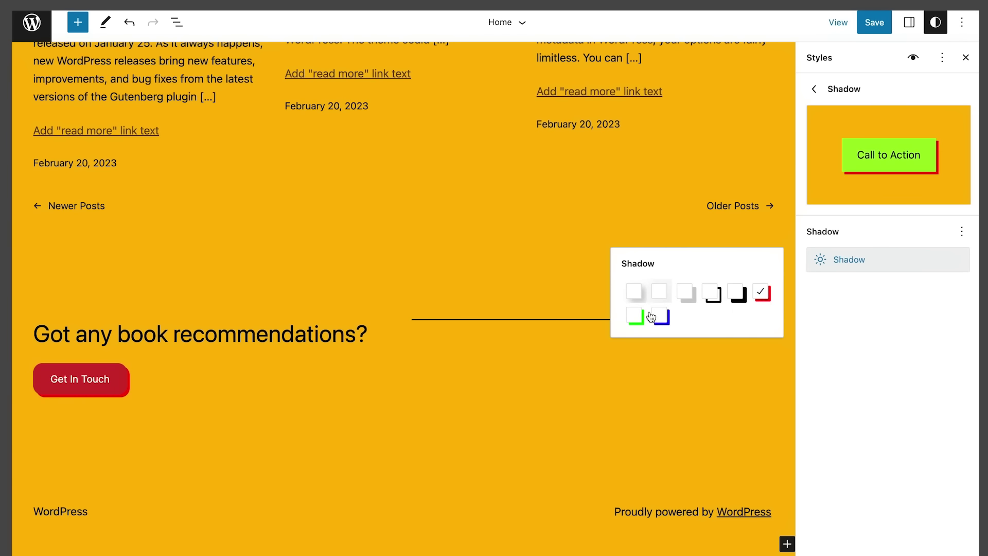
left_click(638, 317)
left_click(658, 320)
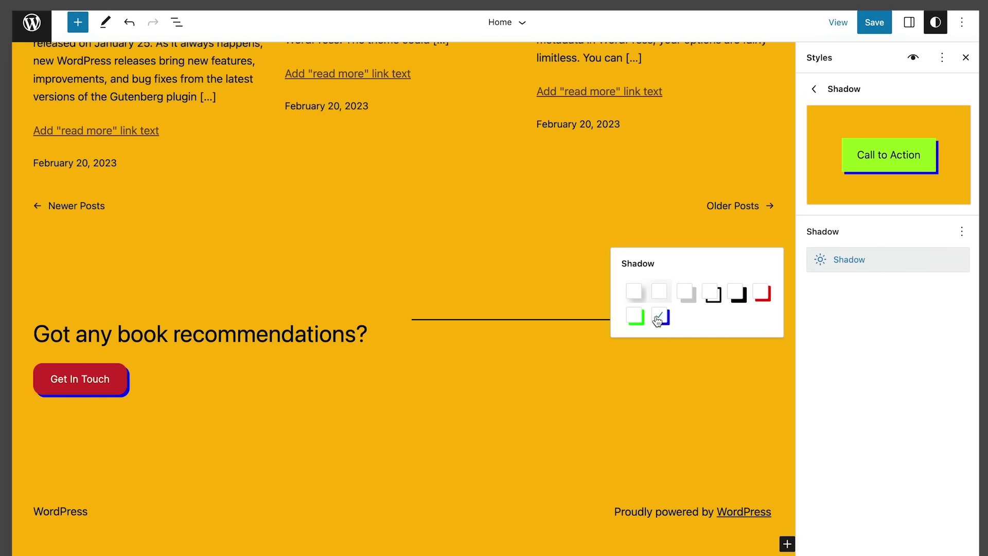